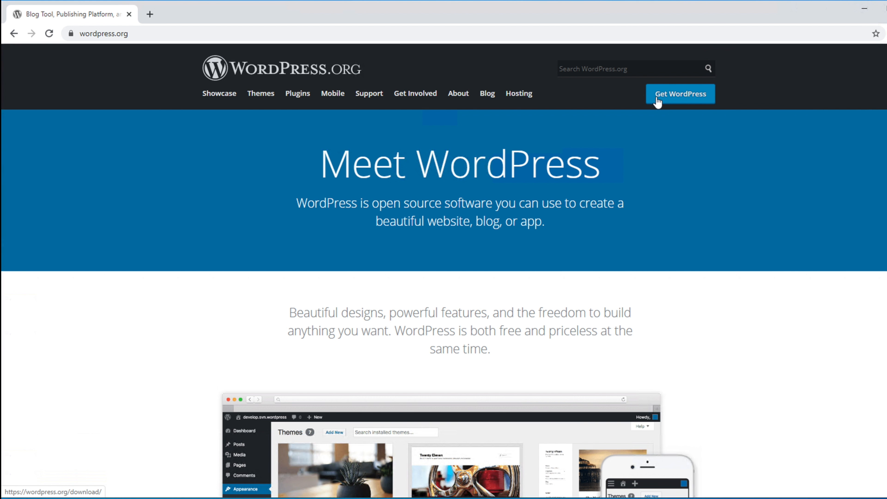
Go to the Get WordPress page and highlight its key headings and download line.
{"action": "left_click", "coordinate": [671, 94]}
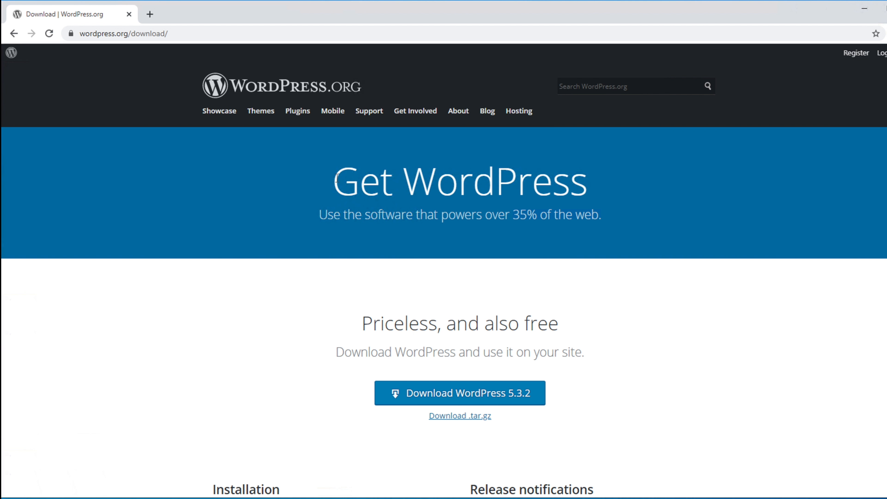
{"action": "left_click_drag", "start_coordinate": [337, 179], "coordinate": [594, 185]}
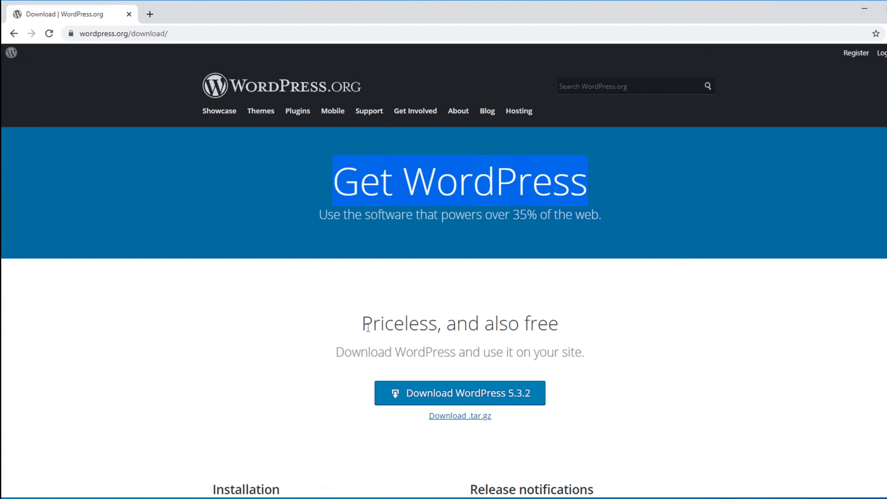
{"action": "left_click_drag", "start_coordinate": [367, 326], "coordinate": [563, 323]}
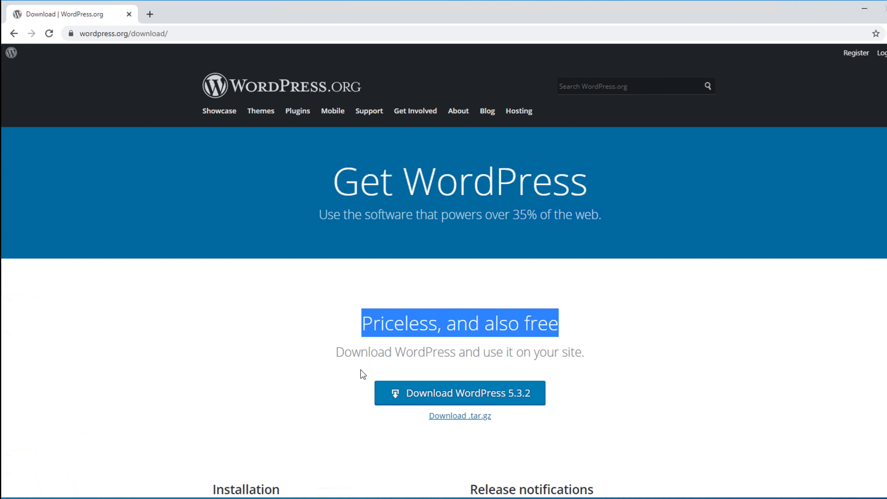
{"action": "left_click_drag", "start_coordinate": [337, 354], "coordinate": [591, 360]}
{"action": "left_click", "coordinate": [577, 306]}
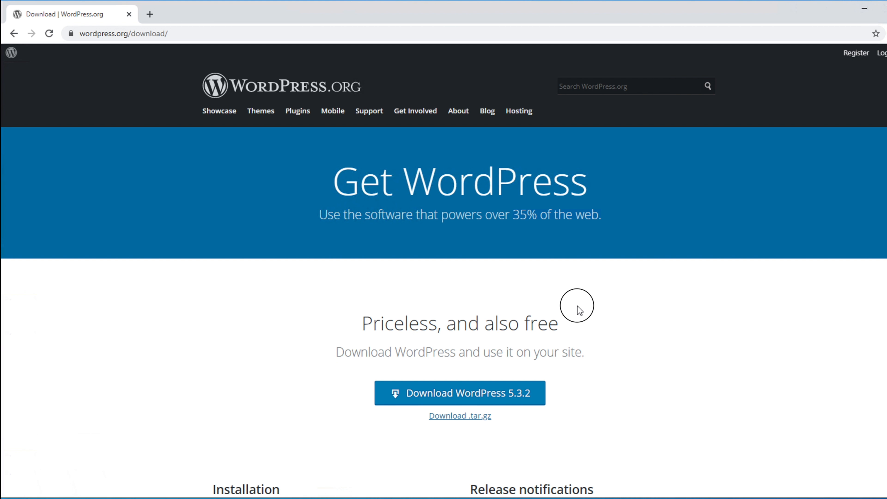
{"action": "left_click_drag", "start_coordinate": [562, 323], "coordinate": [449, 324]}
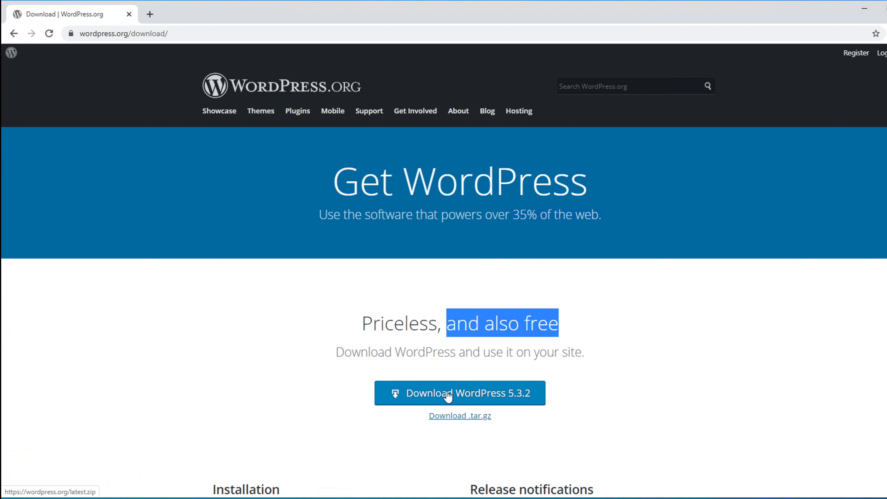
Download the WordPress 5.3.2 zip and dismiss the Hooray thank-you message.
{"action": "left_click", "coordinate": [437, 394]}
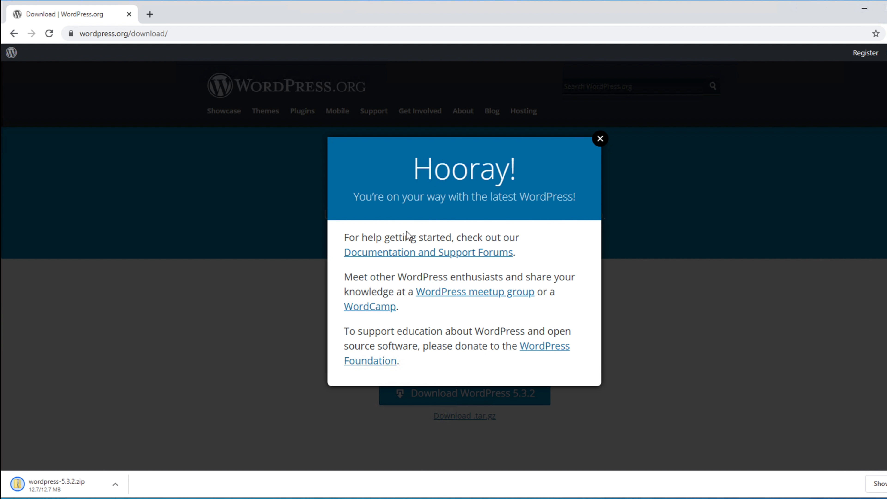
{"action": "left_click", "coordinate": [600, 141]}
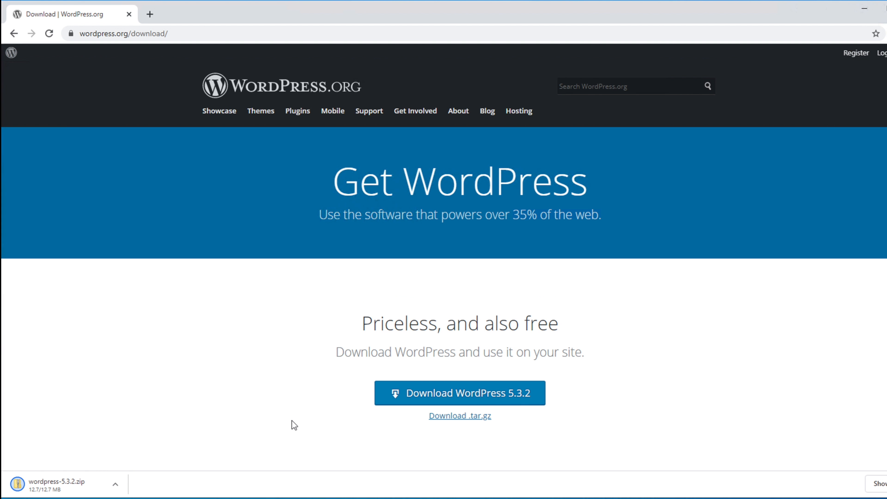
{"action": "left_click", "coordinate": [879, 485]}
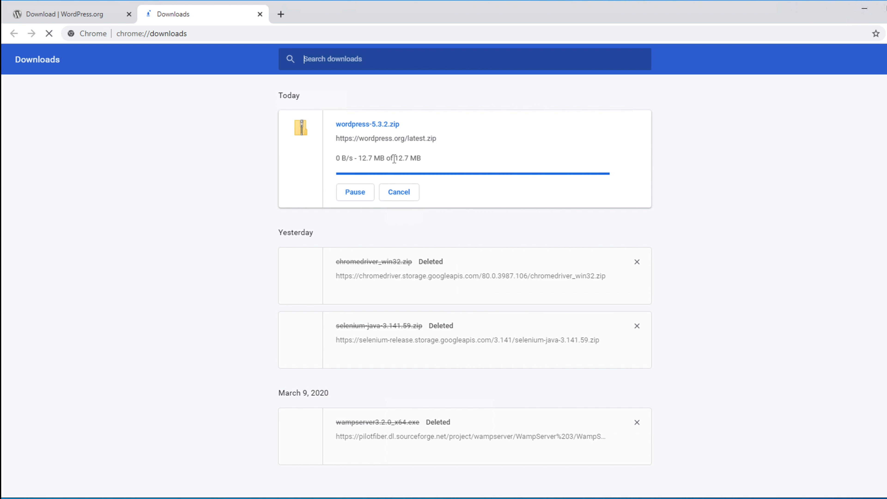
Highlight the 12.7 MB size of the finished wordpress-5.3.2.zip download.
{"action": "left_click_drag", "start_coordinate": [396, 159], "coordinate": [425, 159]}
Open the Downloads folder in File Explorer and select the wordpress-5.3.2 zip.
{"action": "left_click", "coordinate": [313, 498]}
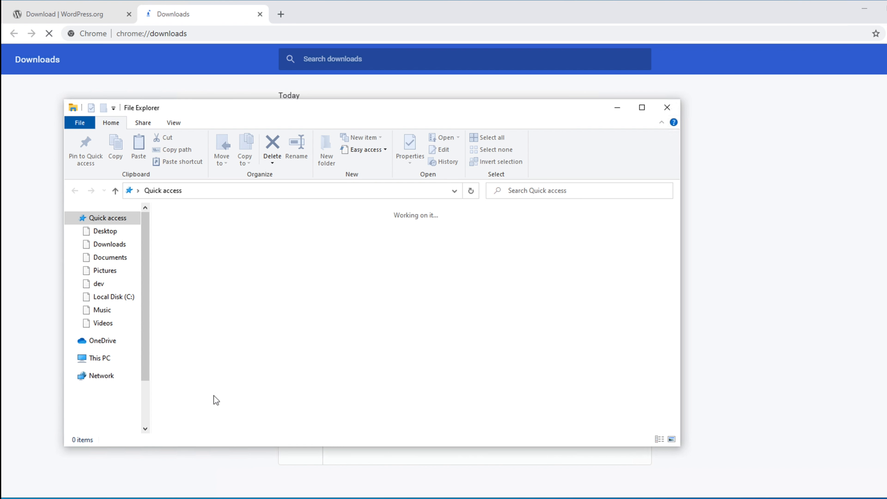
{"action": "left_click", "coordinate": [109, 244]}
{"action": "left_click", "coordinate": [191, 242]}
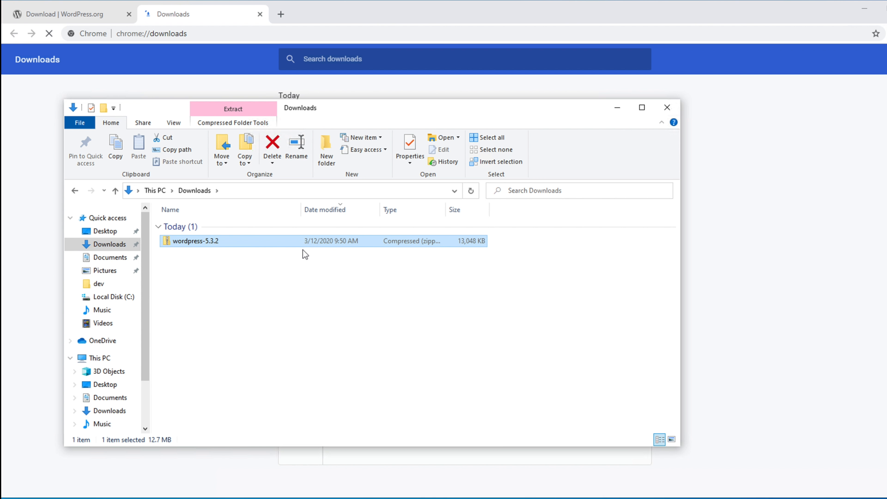
{"action": "left_click_drag", "start_coordinate": [495, 112], "coordinate": [526, 108]}
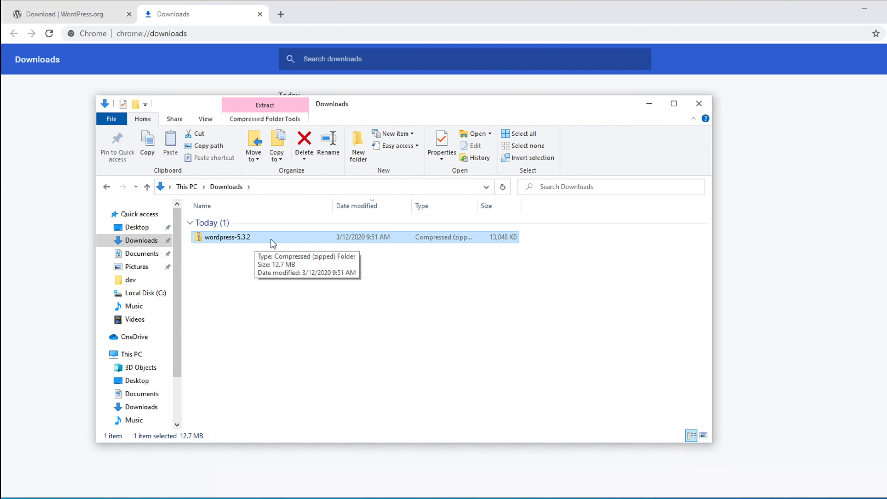
Close Chrome's downloads tab and minimize Chrome.
{"action": "left_click", "coordinate": [778, 162]}
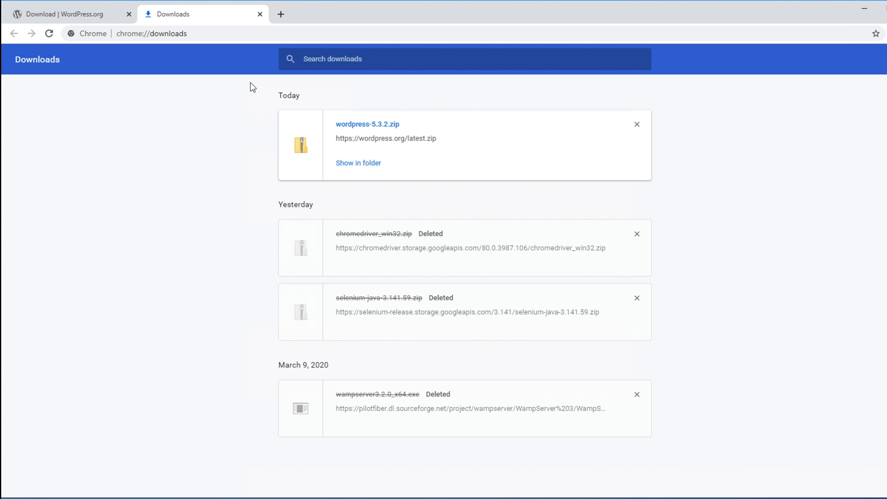
{"action": "left_click", "coordinate": [260, 14]}
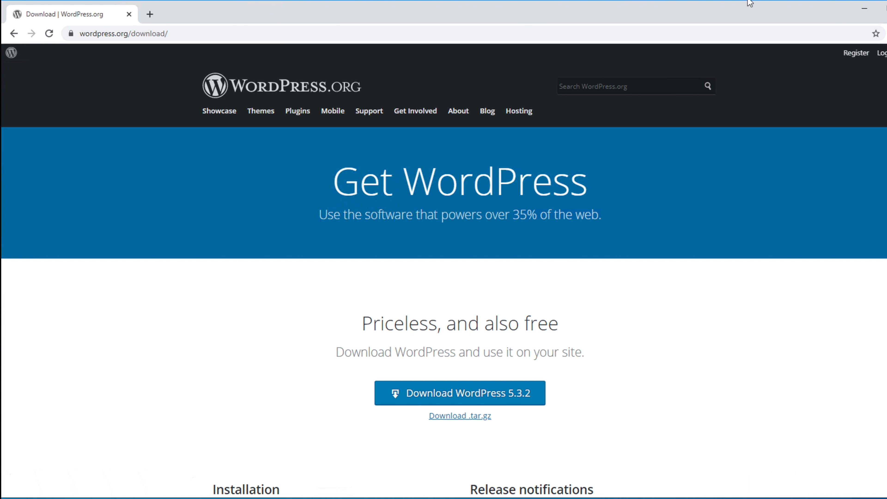
{"action": "left_click", "coordinate": [865, 11]}
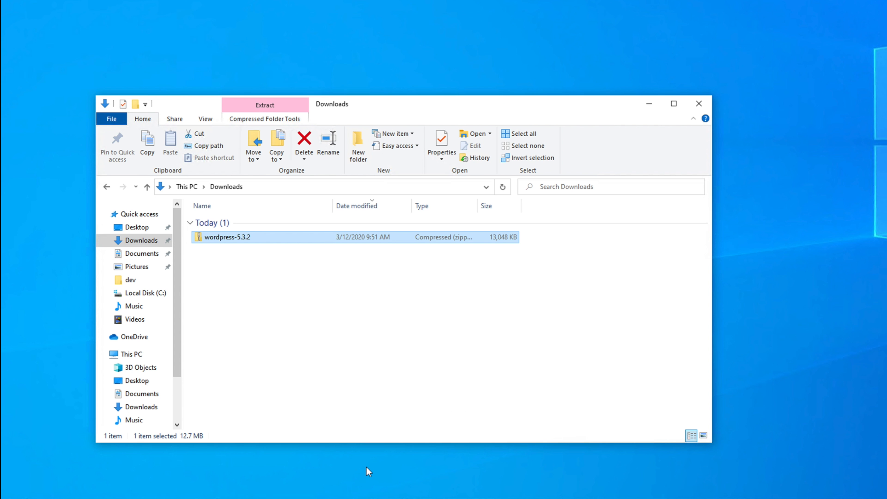
Search for 'wamp' and launch Wampserver64, approving the administrator prompt.
{"action": "left_click", "coordinate": [279, 325]}
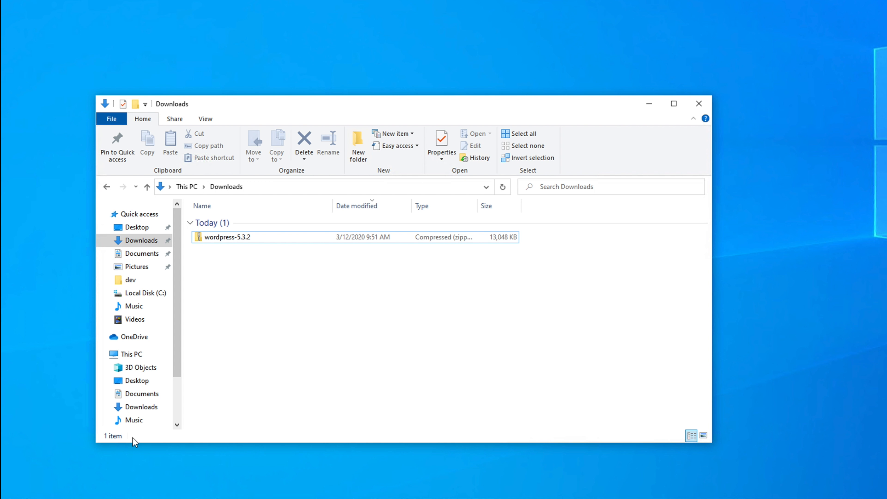
{"action": "left_click", "coordinate": [78, 497]}
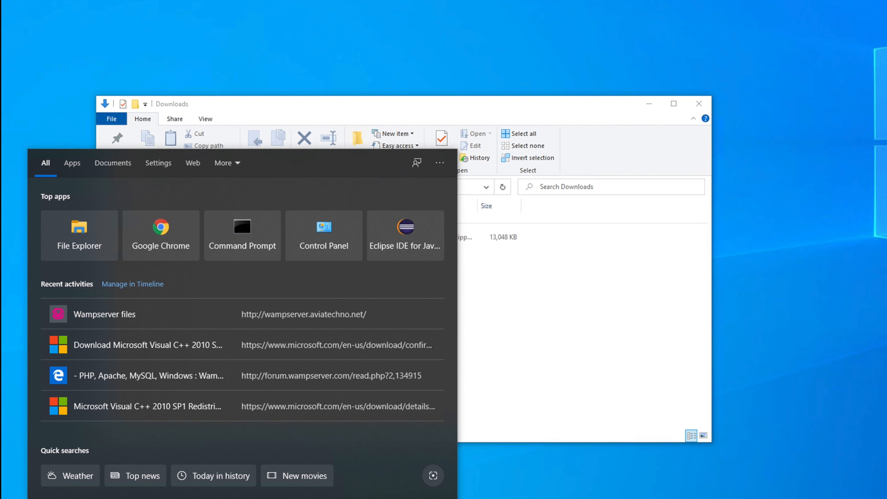
{"action": "type", "text": "wam"}
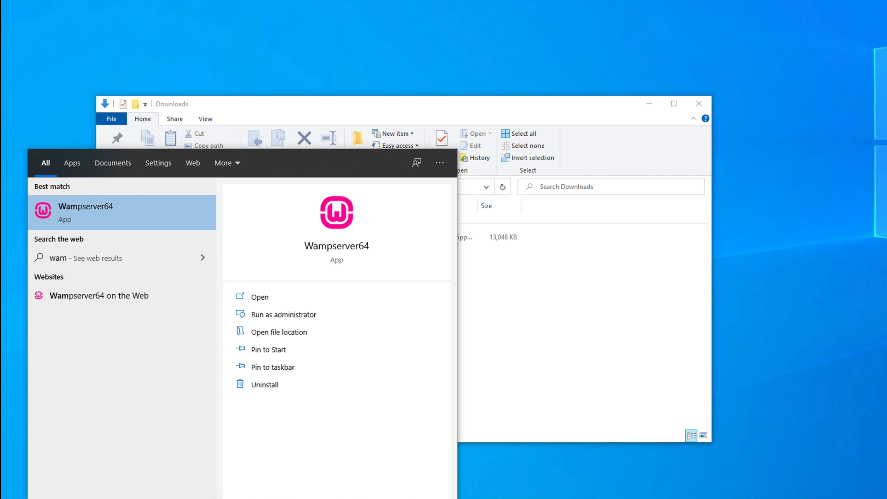
{"action": "type", "text": "p"}
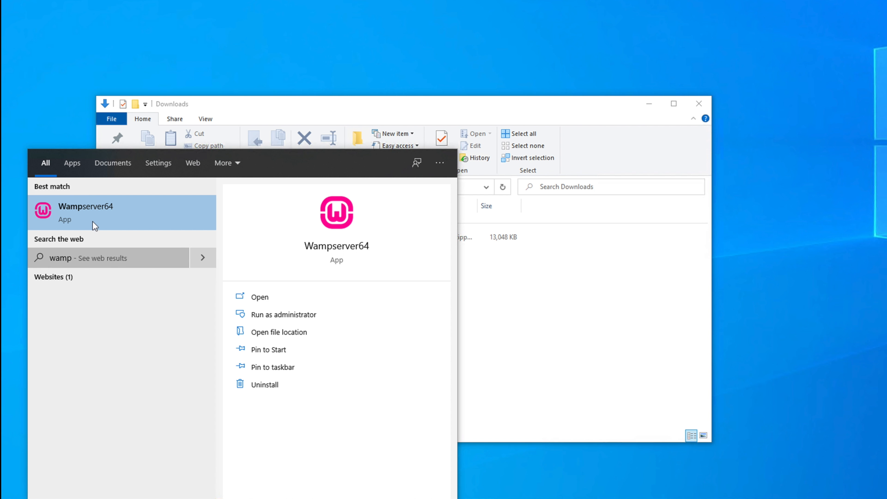
{"action": "left_click", "coordinate": [97, 214]}
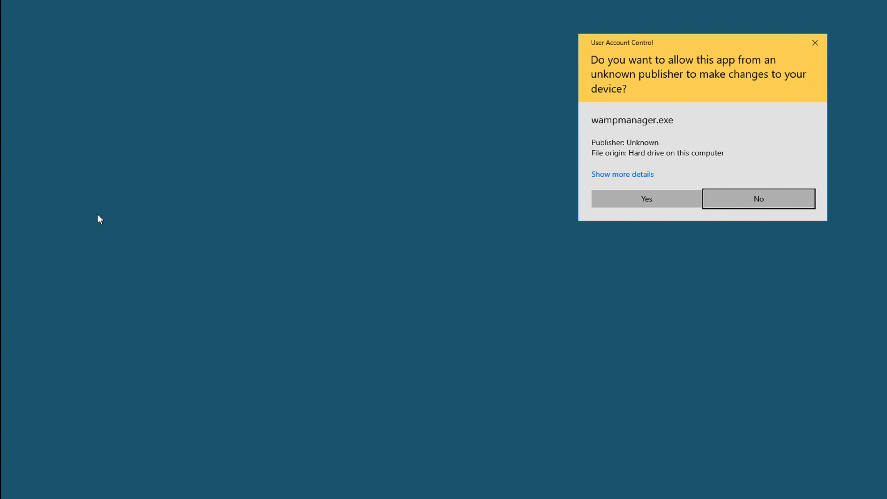
{"action": "left_click", "coordinate": [641, 197]}
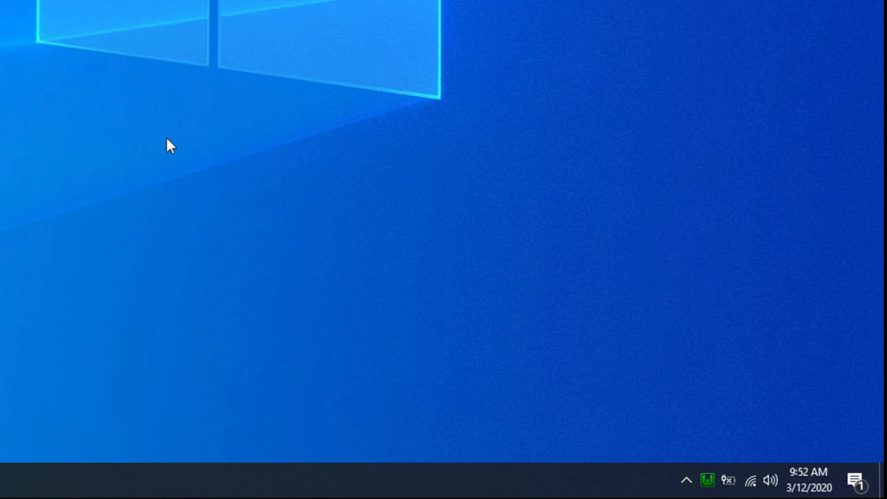
Choose 'www directory' from the WampServer tray menu.
{"action": "left_click", "coordinate": [710, 483]}
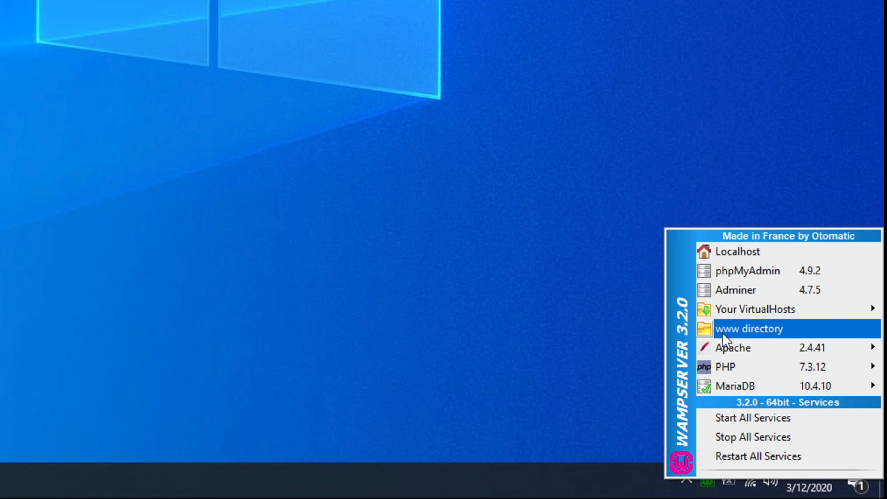
{"action": "left_click", "coordinate": [774, 330]}
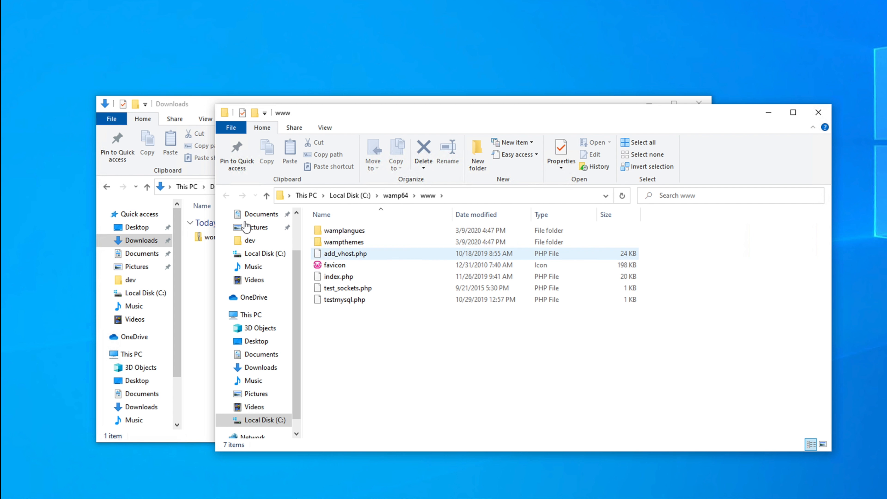
Browse to the C:\wamp64\www folder.
{"action": "left_click", "coordinate": [269, 422]}
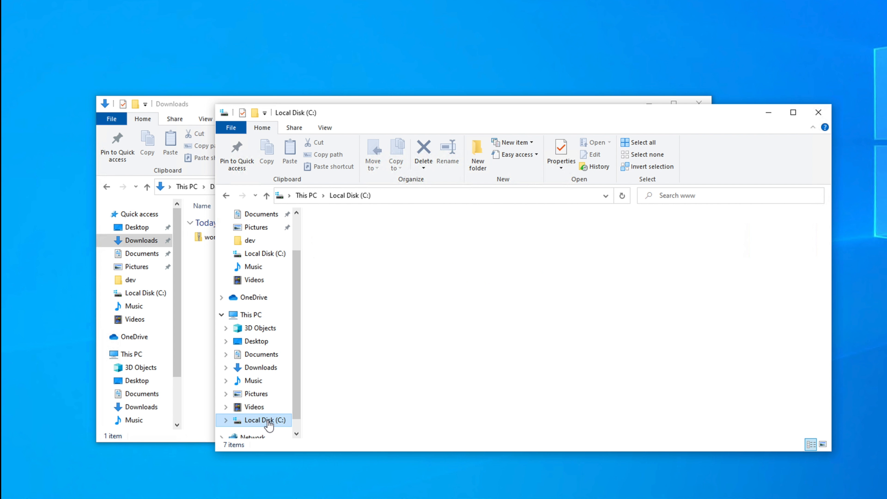
{"action": "left_click", "coordinate": [341, 337]}
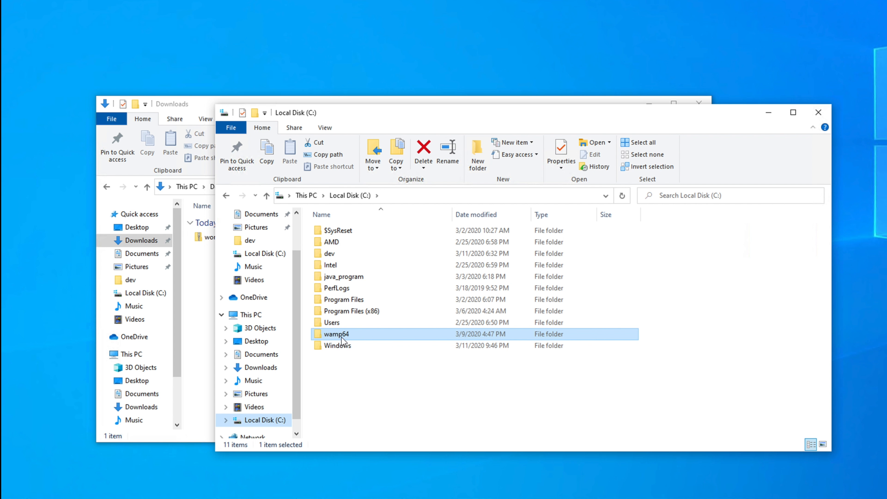
{"action": "double_click", "coordinate": [335, 336]}
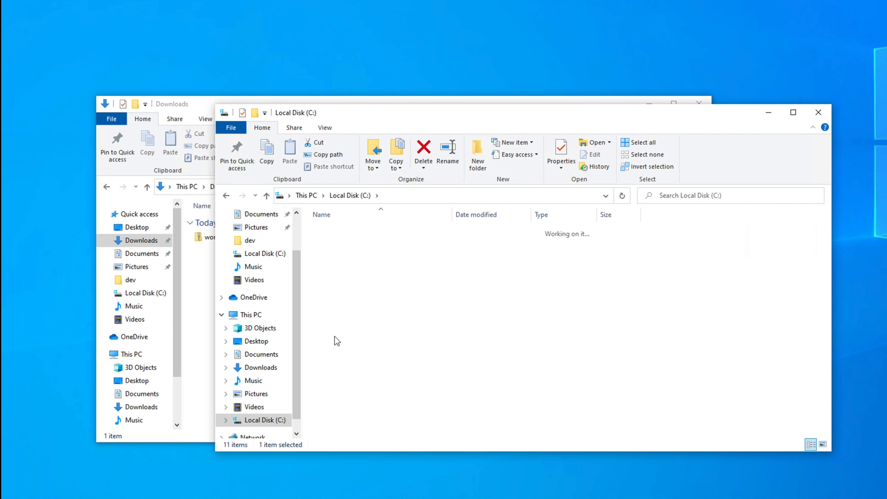
{"action": "left_click", "coordinate": [338, 325]}
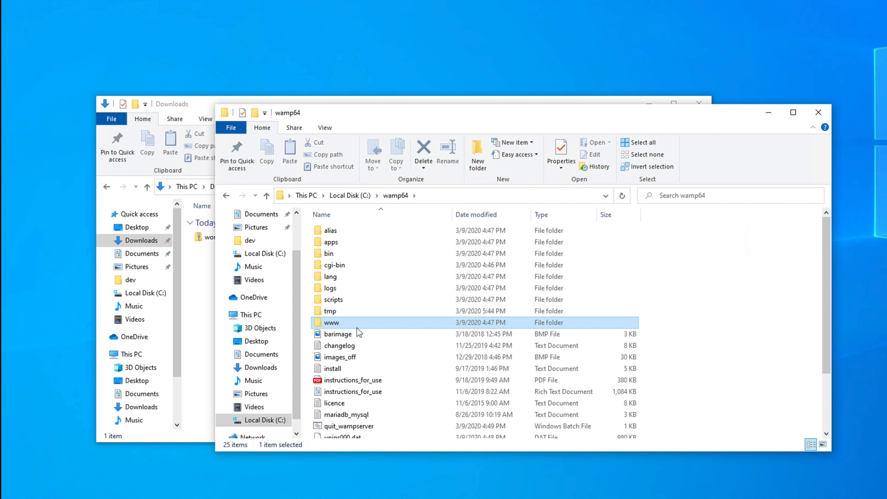
{"action": "double_click", "coordinate": [345, 325]}
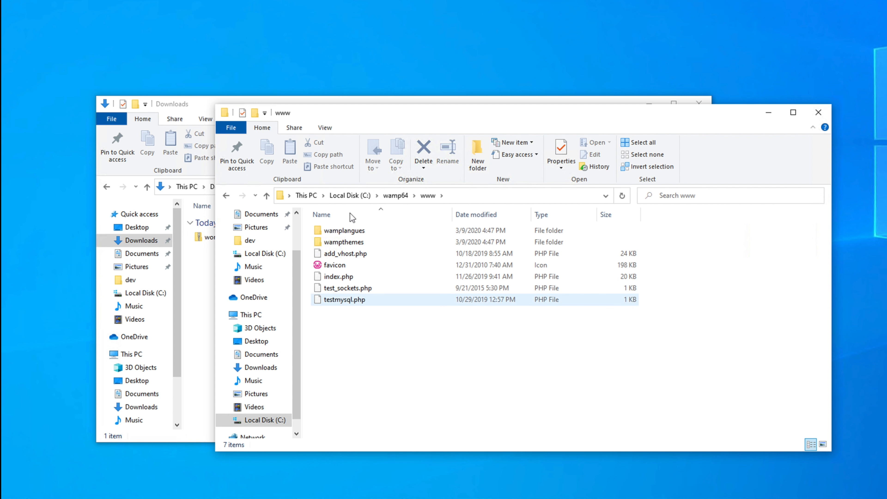
Place the Downloads and www windows side by side and right-click the wordpress-5.3.2 zip.
{"action": "left_click_drag", "start_coordinate": [480, 113], "coordinate": [386, 128]}
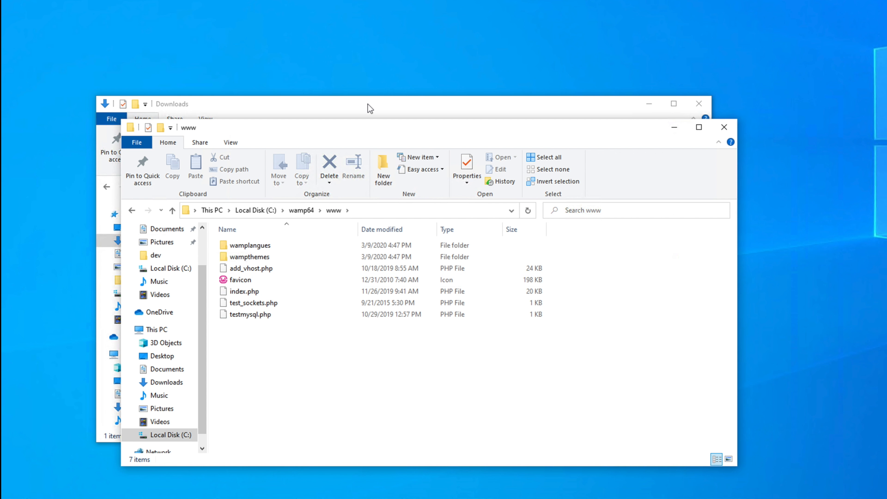
{"action": "left_click_drag", "start_coordinate": [366, 134], "coordinate": [441, 119]}
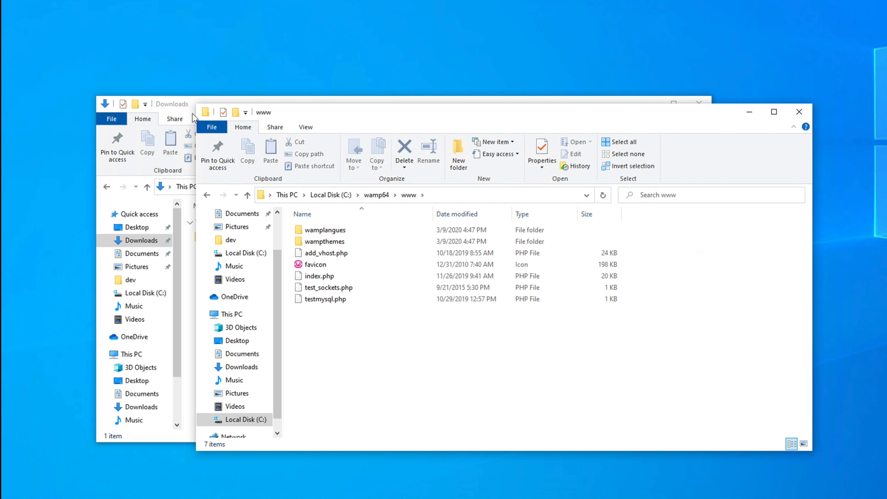
{"action": "left_click", "coordinate": [172, 104]}
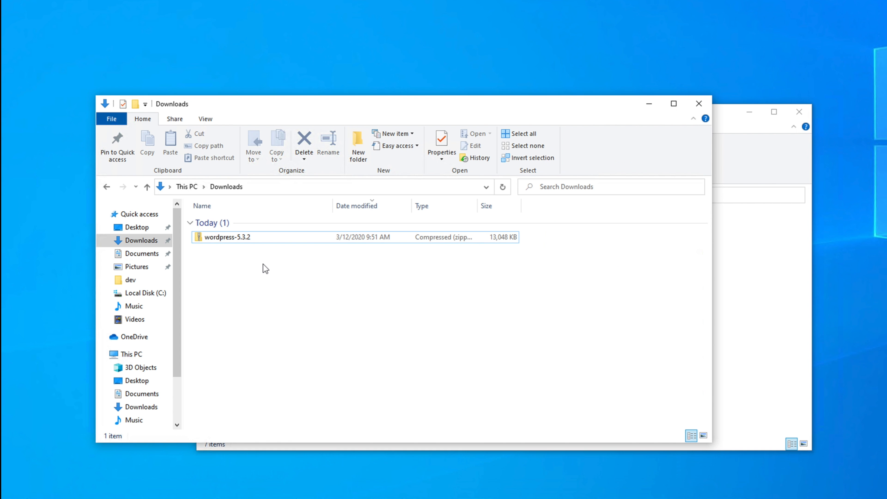
{"action": "left_click", "coordinate": [231, 240]}
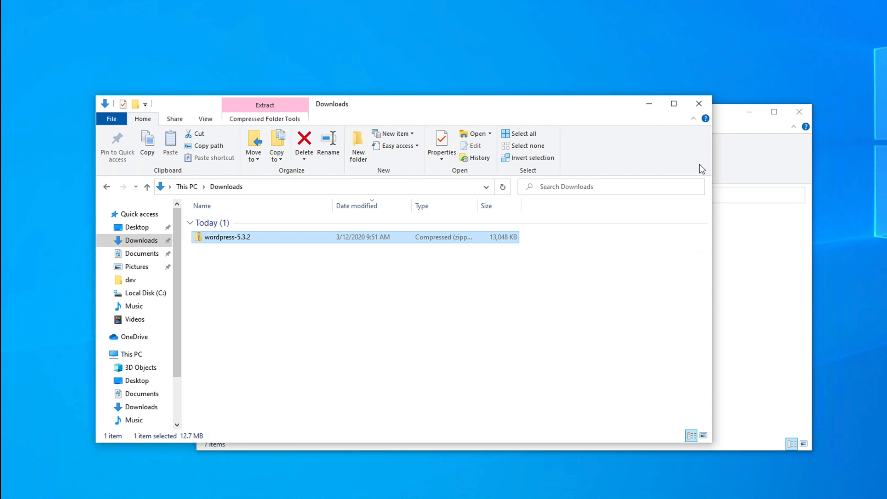
{"action": "left_click_drag", "start_coordinate": [712, 174], "coordinate": [416, 231]}
{"action": "left_click", "coordinate": [415, 231]}
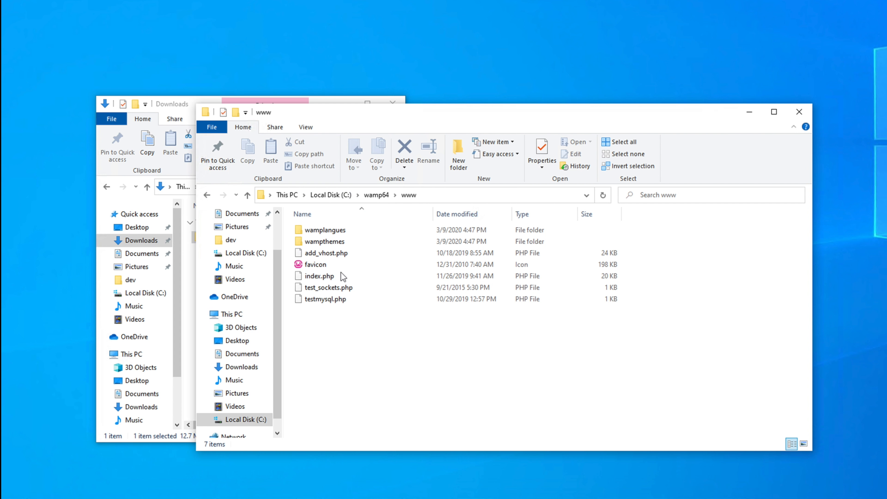
{"action": "left_click_drag", "start_coordinate": [402, 109], "coordinate": [546, 114]}
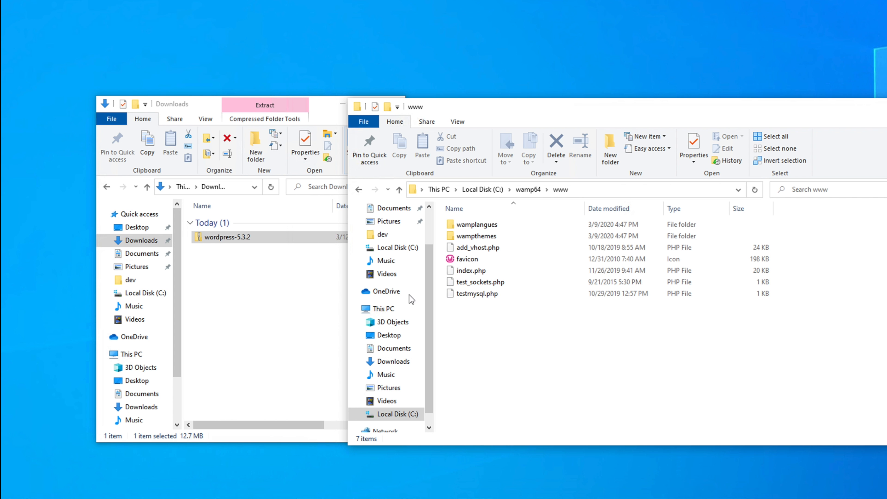
{"action": "left_click", "coordinate": [241, 241]}
{"action": "right_click", "coordinate": [241, 241]}
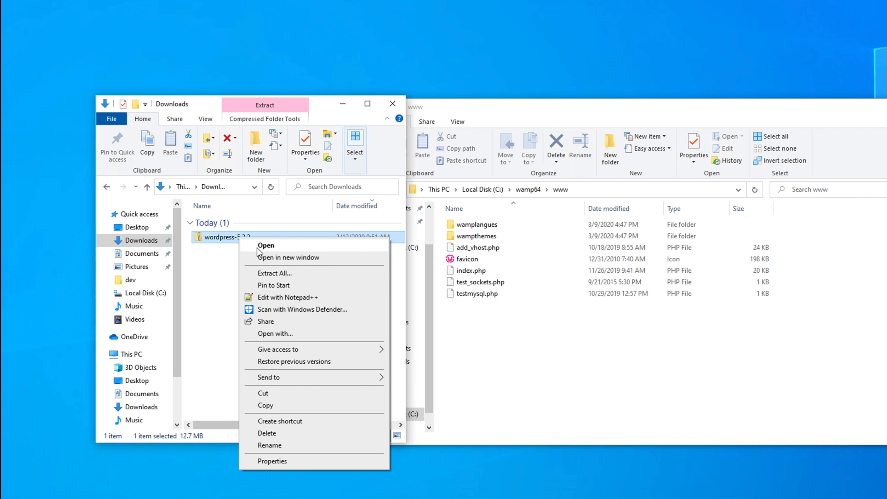
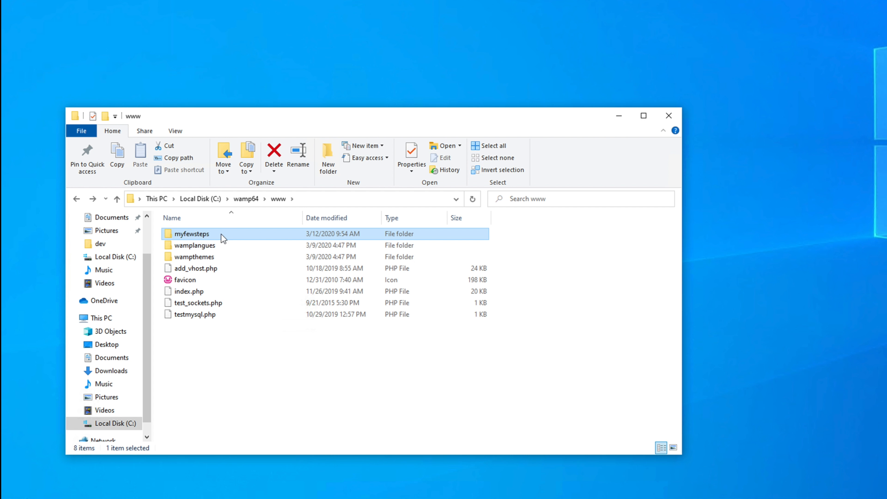
Leave myfewsteps in C:\wamp64\www and bring the WordPress download page in Chrome forward.
{"action": "mouse_move", "coordinate": [267, 239]}
{"action": "left_click", "coordinate": [395, 498]}
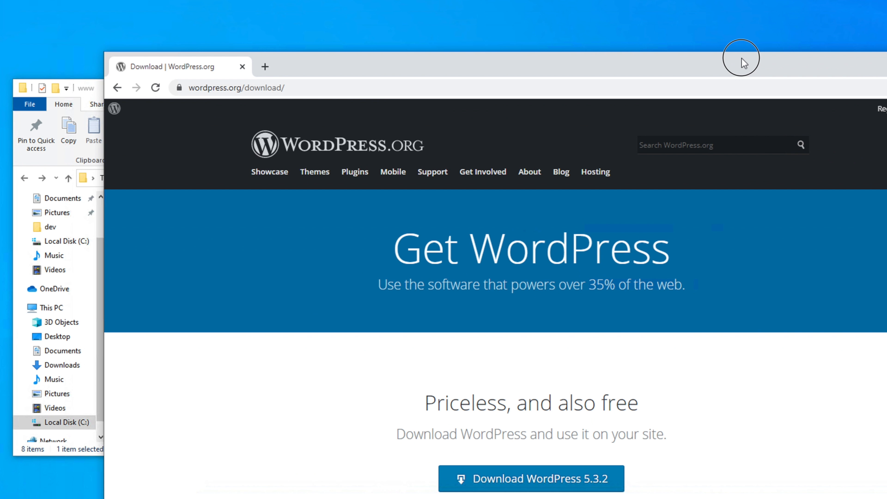
Load the WampServer localhost homepage in a new Chrome tab.
{"action": "left_click_drag", "start_coordinate": [741, 58], "coordinate": [686, 27]}
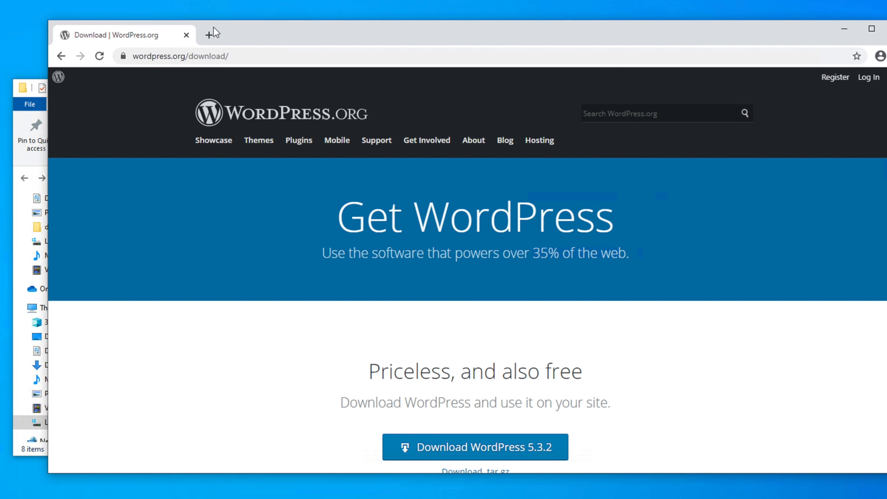
{"action": "left_click", "coordinate": [210, 38]}
{"action": "left_click", "coordinate": [196, 54]}
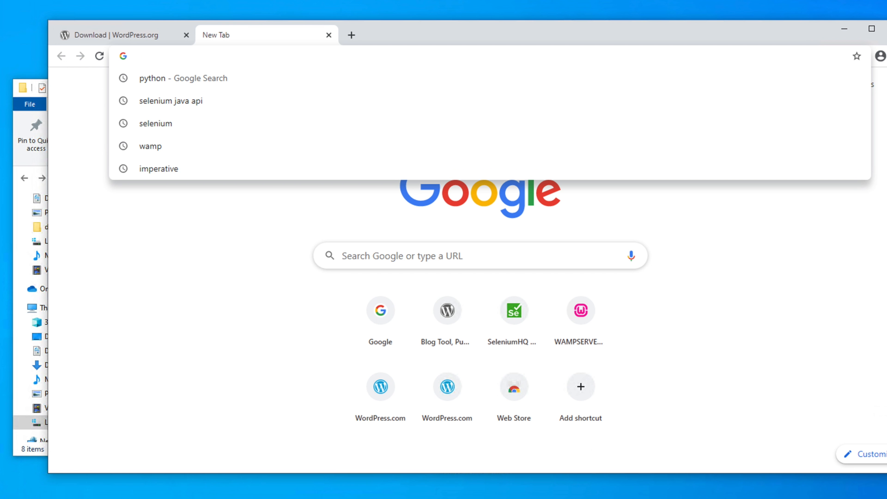
{"action": "type", "text": "lo"}
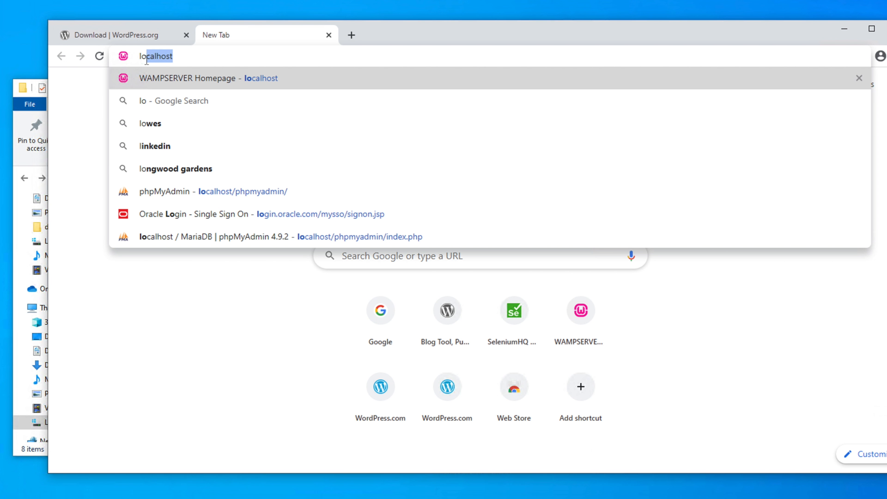
{"action": "key", "text": "Return"}
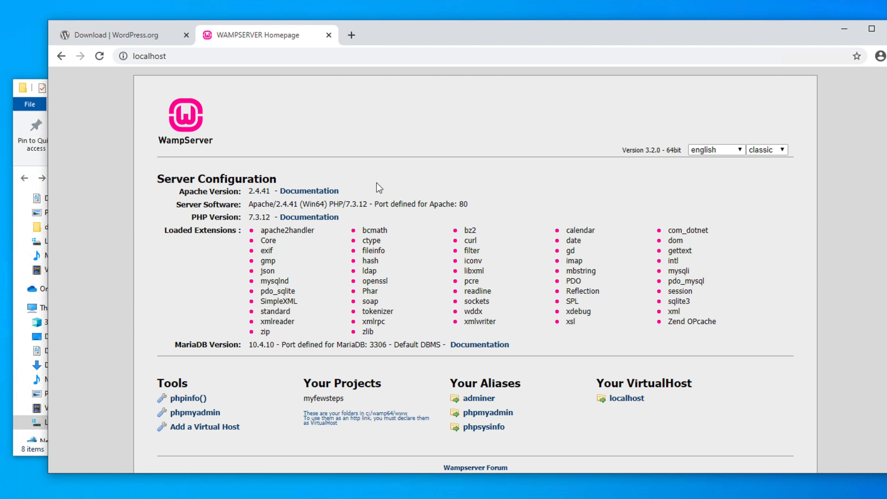
Change the address to localhost/myfewsteps and load the site.
{"action": "left_click", "coordinate": [20, 129]}
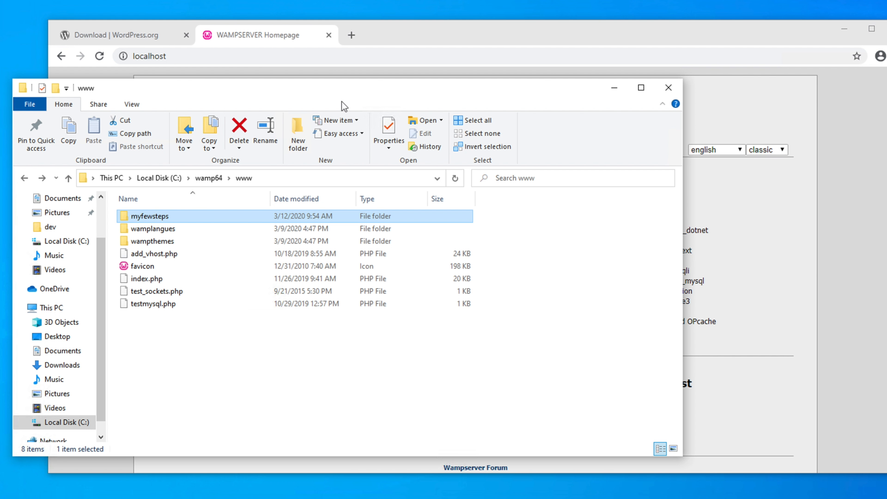
{"action": "left_click", "coordinate": [335, 60]}
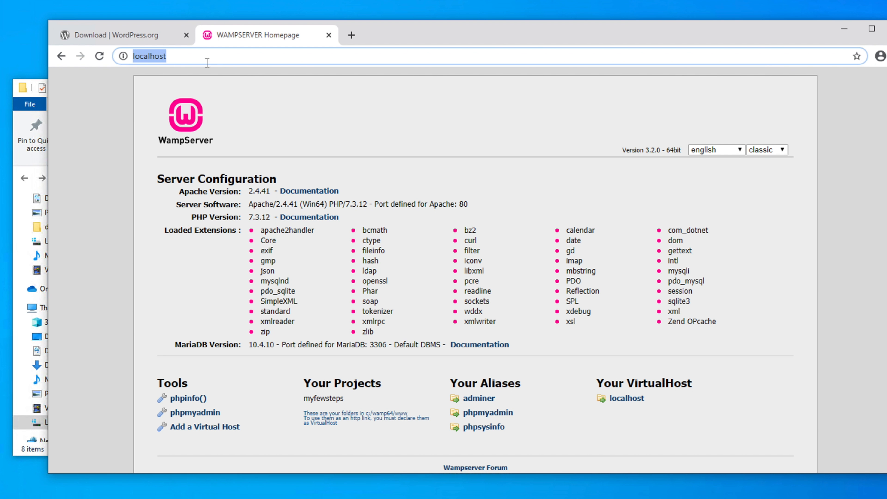
{"action": "left_click", "coordinate": [207, 62]}
{"action": "type", "text": "/"}
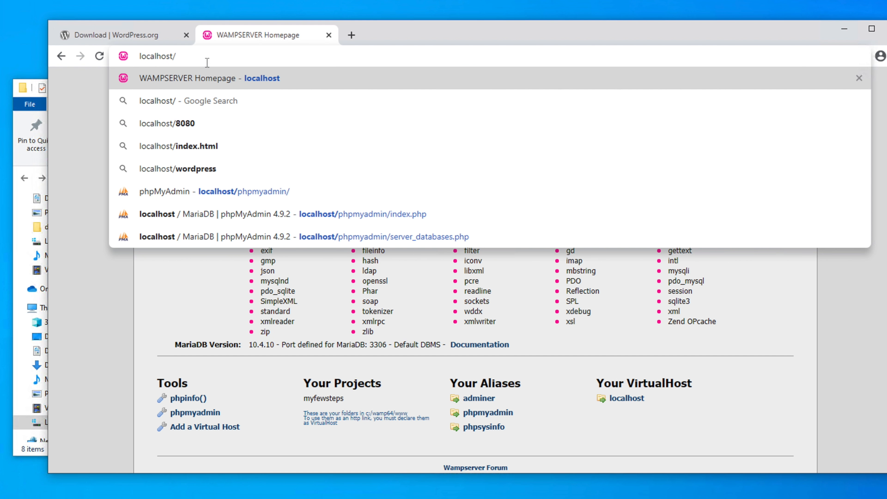
{"action": "type", "text": "myfew"}
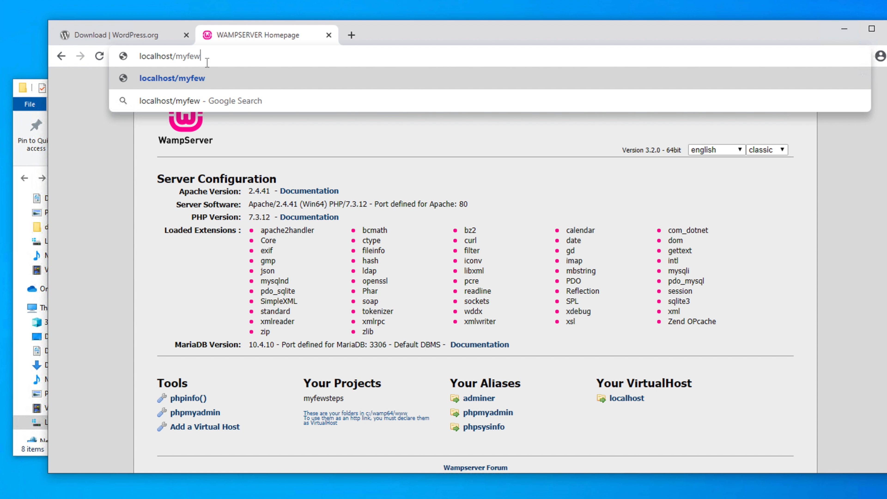
{"action": "type", "text": "steps"}
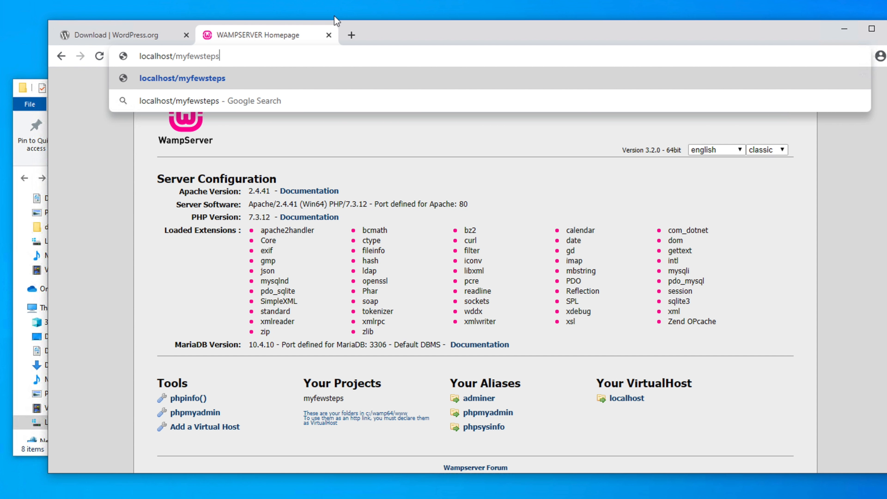
{"action": "key", "text": "Return"}
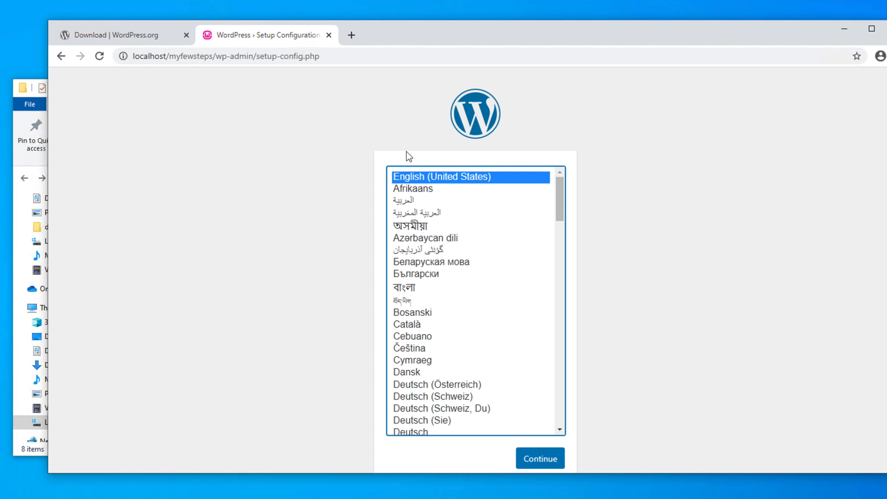
Keep English (United States) as the installation language and continue.
{"action": "left_click_drag", "start_coordinate": [479, 24], "coordinate": [436, 33]}
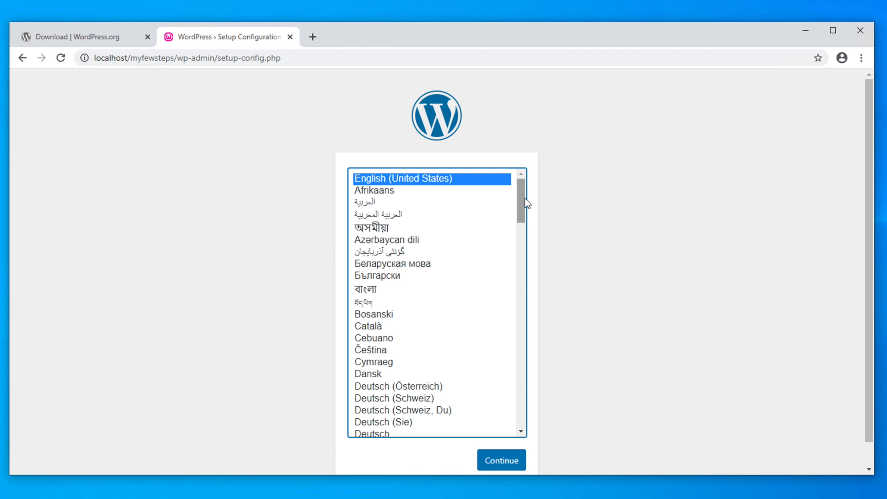
{"action": "left_click", "coordinate": [522, 206]}
{"action": "left_click_drag", "start_coordinate": [522, 206], "coordinate": [522, 170]}
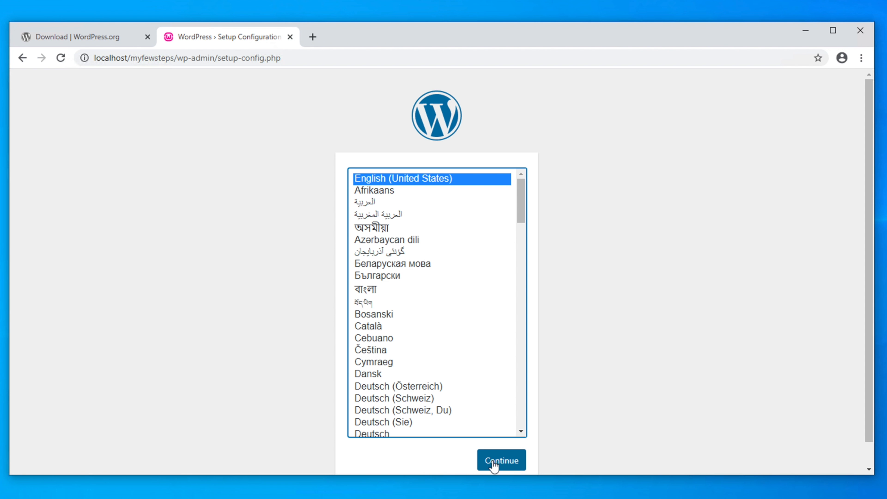
{"action": "left_click", "coordinate": [503, 465]}
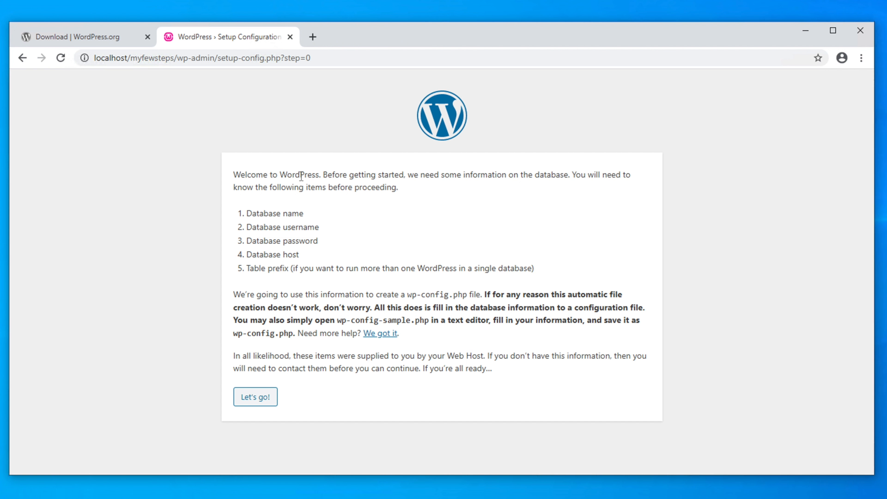
Review the required database details on the welcome page, then proceed with 'Let's go!'.
{"action": "left_click_drag", "start_coordinate": [407, 178], "coordinate": [569, 178]}
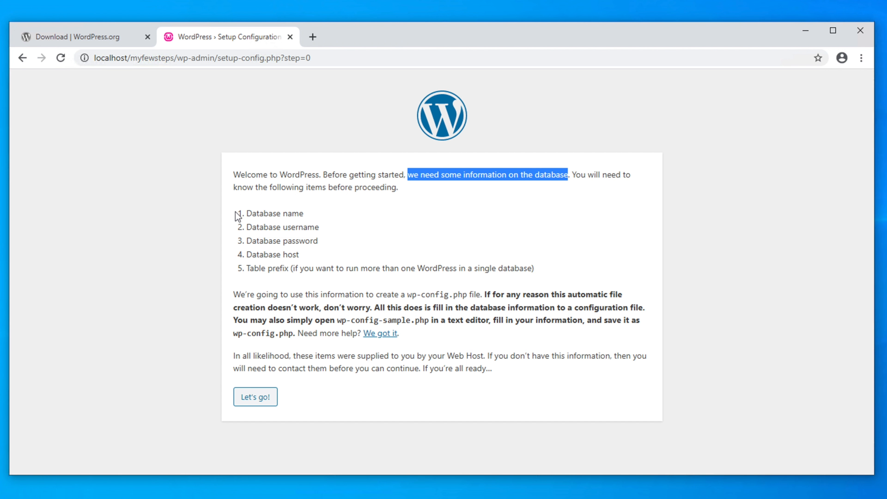
{"action": "left_click_drag", "start_coordinate": [243, 213], "coordinate": [303, 268]}
{"action": "left_click", "coordinate": [277, 214]}
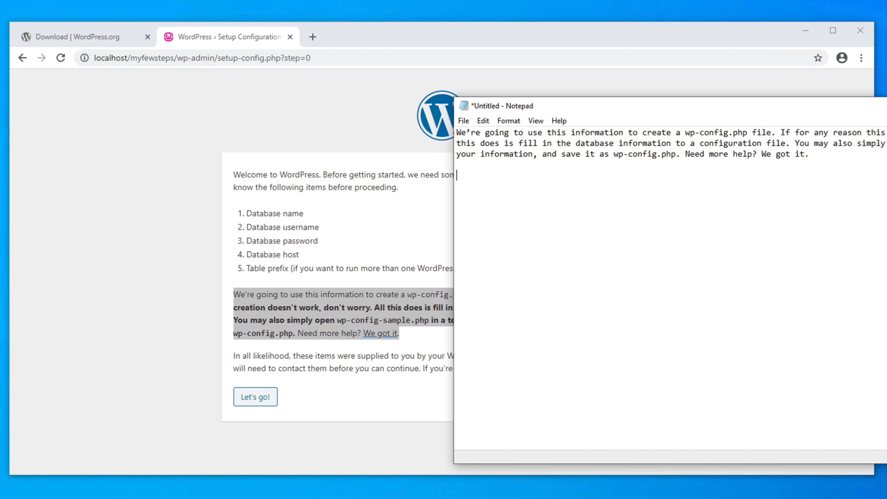
{"action": "type", "text": "wp-config.ph"}
{"action": "left_click", "coordinate": [164, 142]}
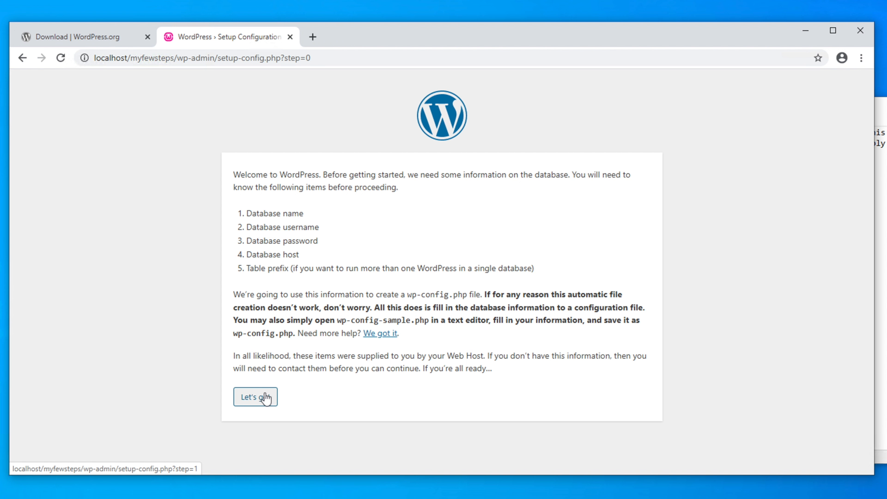
{"action": "left_click", "coordinate": [253, 399]}
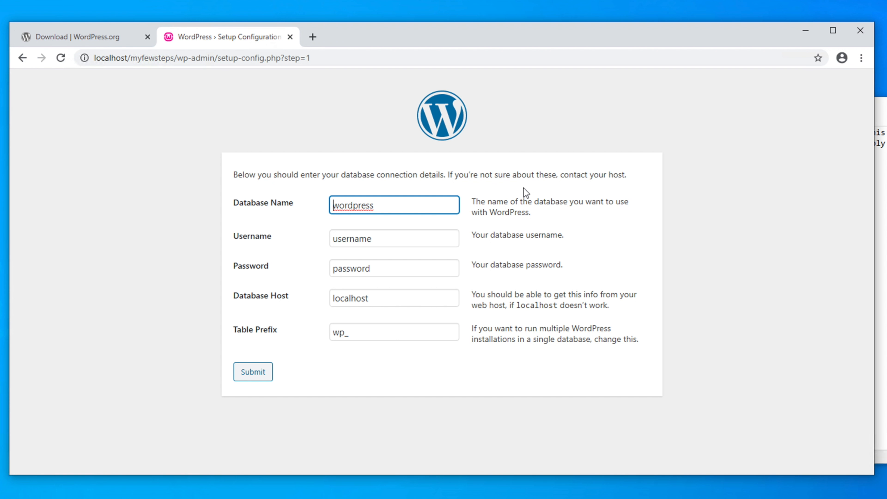
{"action": "left_click_drag", "start_coordinate": [625, 178], "coordinate": [235, 186]}
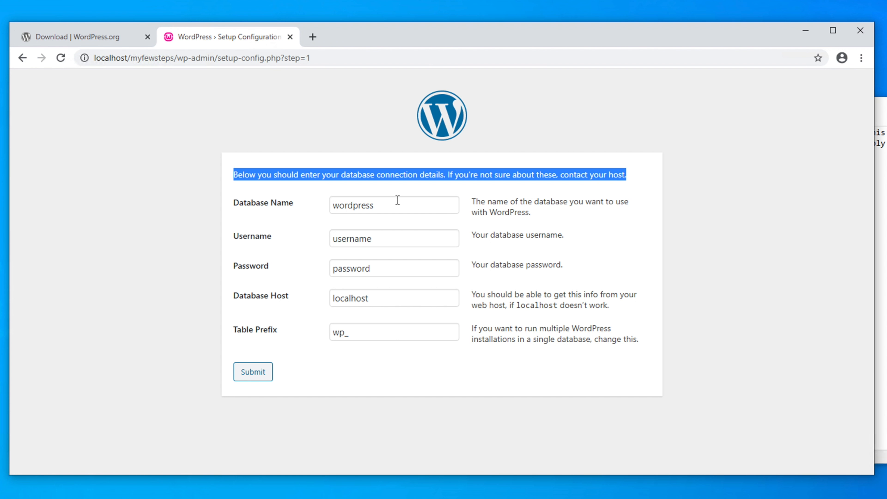
{"action": "left_click", "coordinate": [314, 37]}
Load localhost in the new tab and open phpMyAdmin from the WampServer homepage.
{"action": "left_click", "coordinate": [208, 60]}
{"action": "type", "text": "l"}
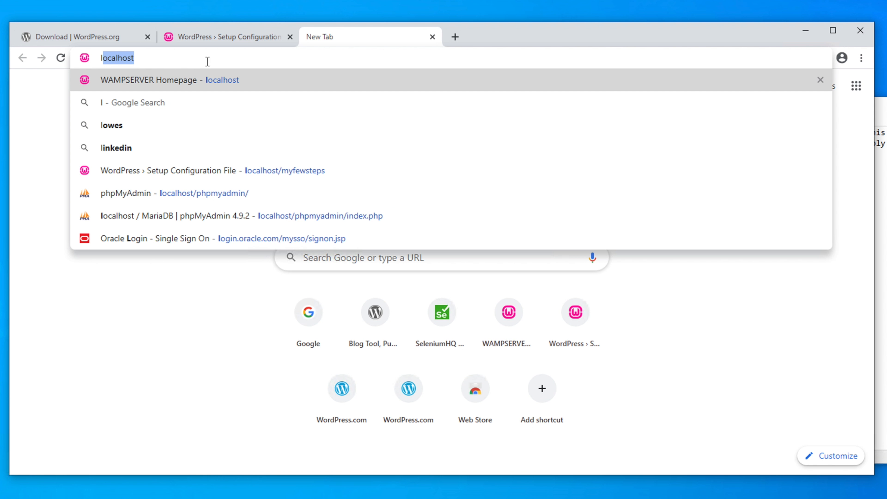
{"action": "type", "text": "oc"}
{"action": "key", "text": "Return"}
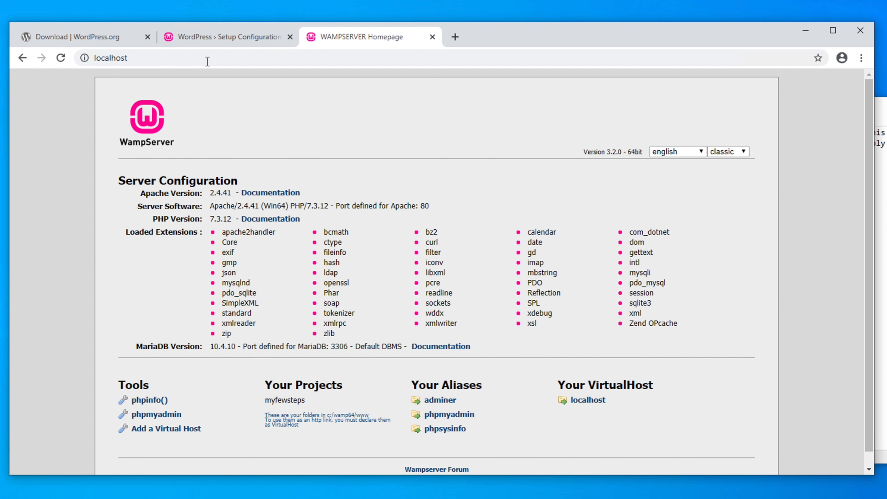
{"action": "left_click", "coordinate": [239, 40]}
{"action": "left_click", "coordinate": [353, 183]}
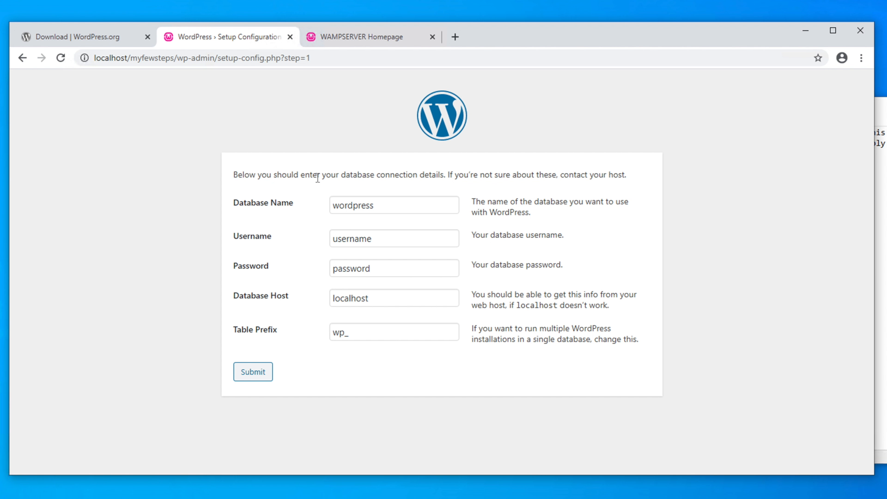
{"action": "left_click_drag", "start_coordinate": [295, 175], "coordinate": [444, 176]}
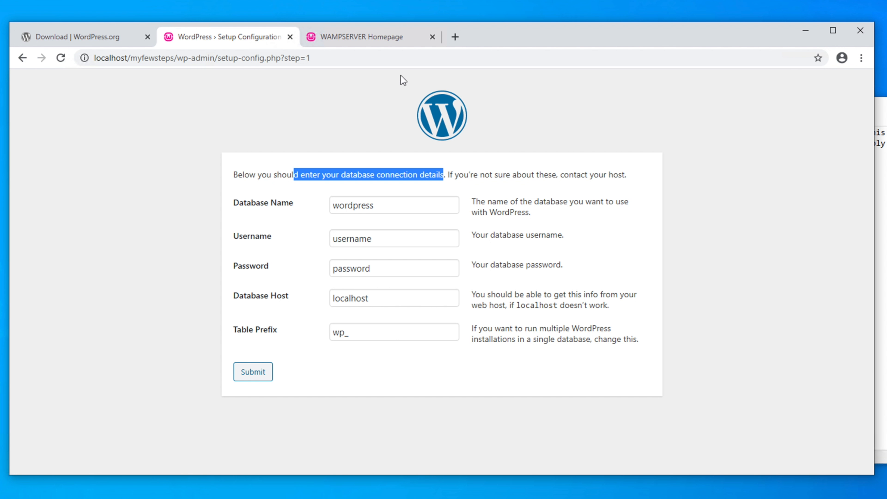
{"action": "left_click", "coordinate": [348, 37]}
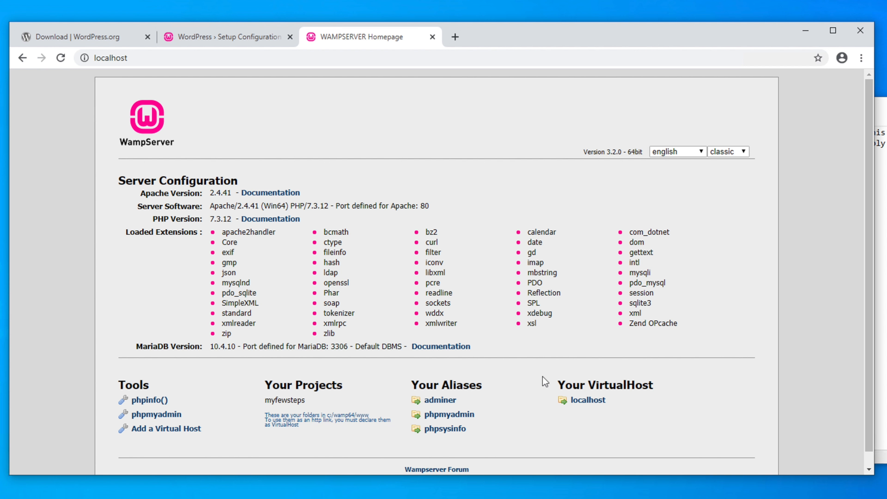
{"action": "left_click", "coordinate": [460, 418]}
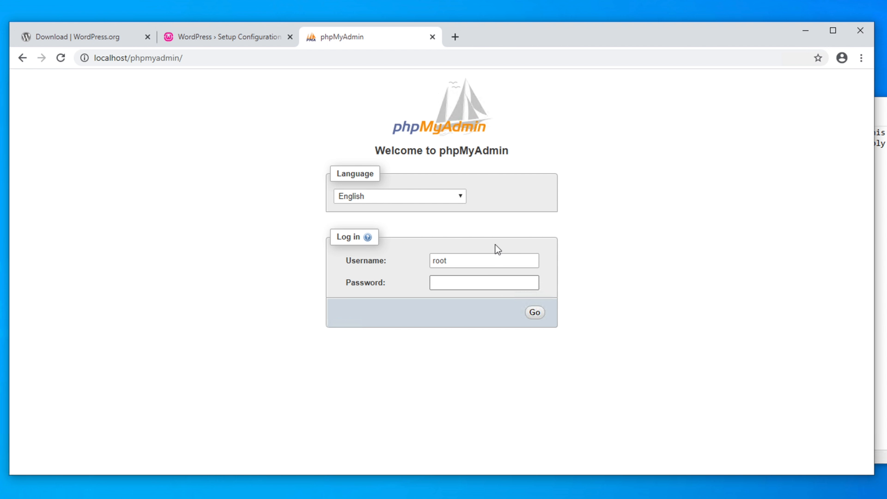
Log in to phpMyAdmin as root with a blank password.
{"action": "double_click", "coordinate": [460, 262]}
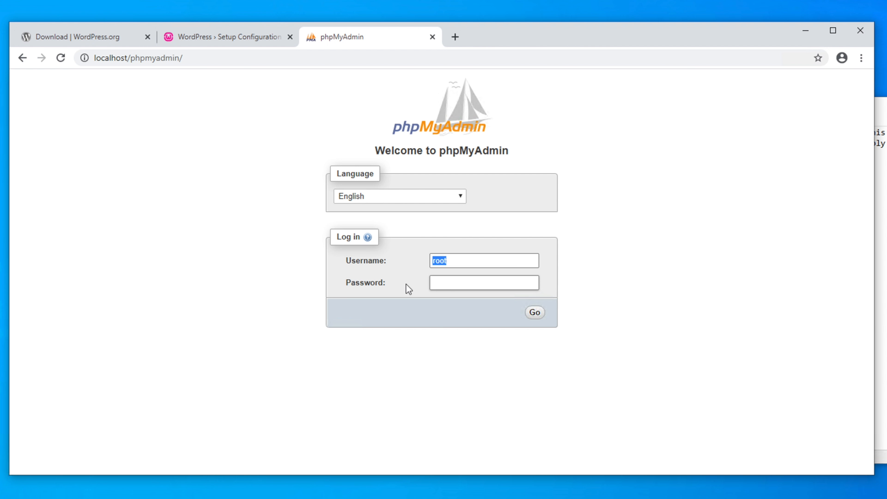
{"action": "left_click", "coordinate": [440, 284]}
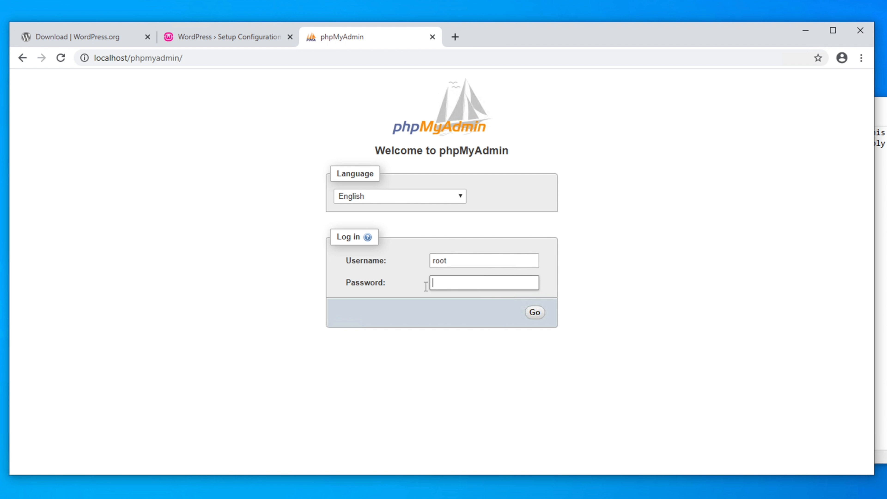
{"action": "left_click", "coordinate": [537, 312]}
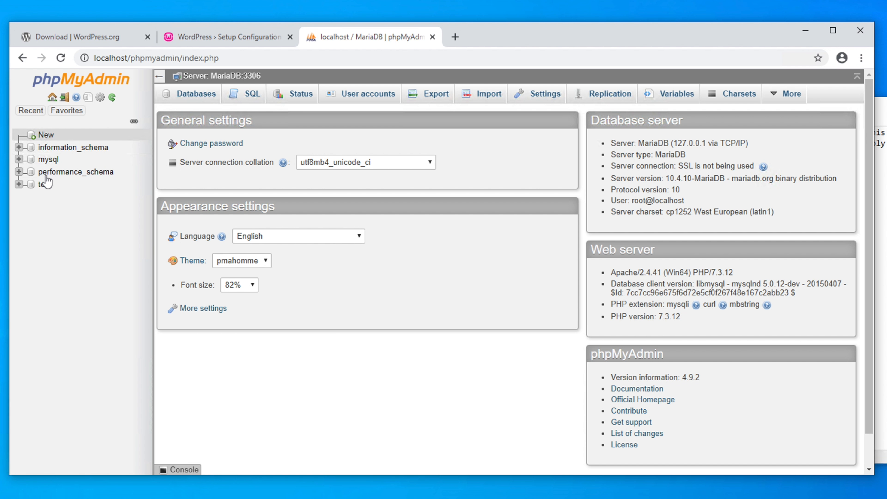
Create an empty database named myfewsteps from the Databases tab.
{"action": "left_click", "coordinate": [198, 99]}
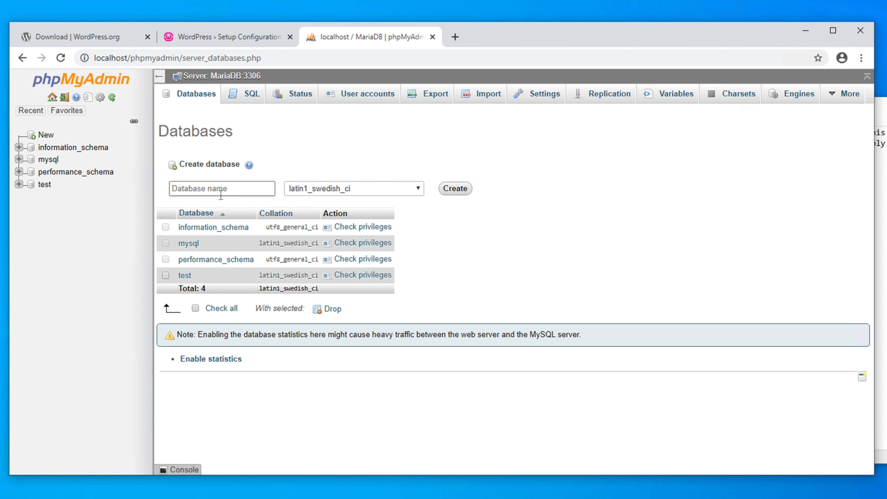
{"action": "type", "text": "myfewsteps"}
{"action": "left_click", "coordinate": [456, 189]}
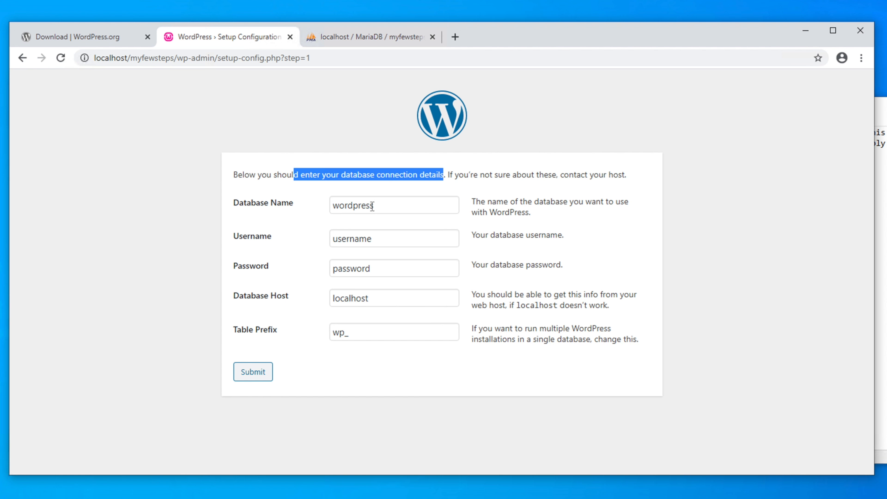
Replace the default Database Name 'wordpress' with 'myfewsteps'.
{"action": "left_click", "coordinate": [276, 198]}
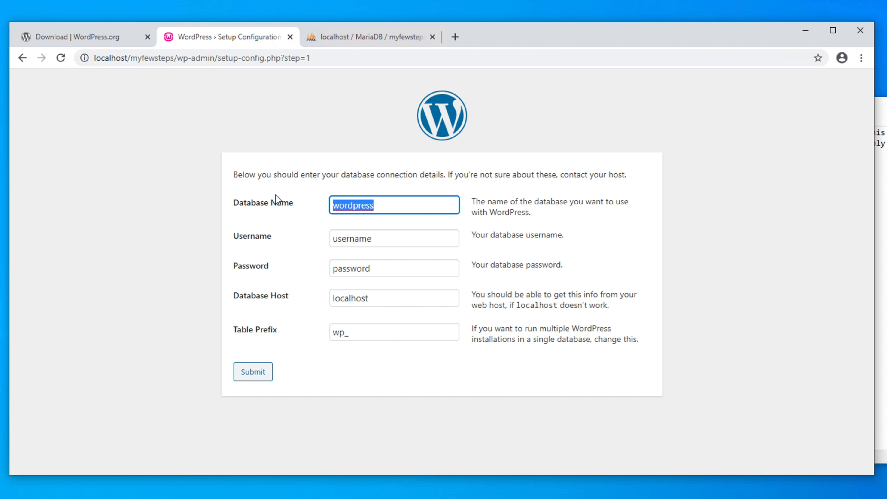
{"action": "key", "text": "BackSpace"}
{"action": "type", "text": "my"}
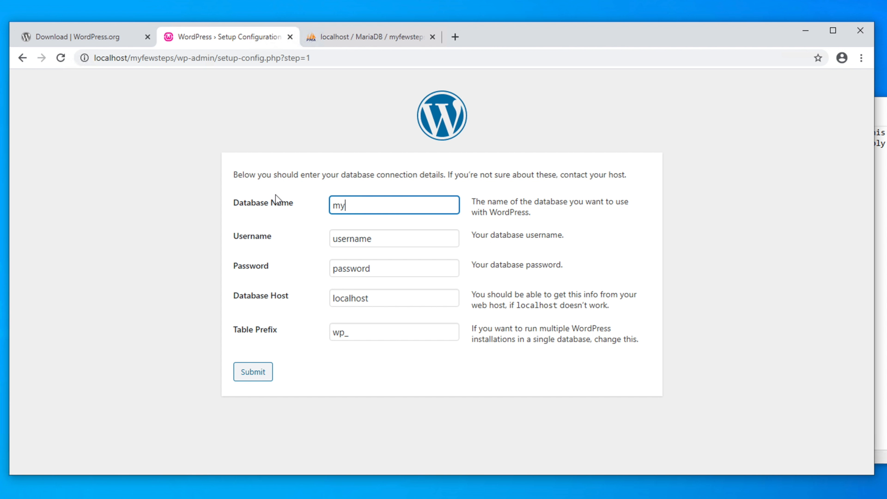
{"action": "type", "text": "fewsteps"}
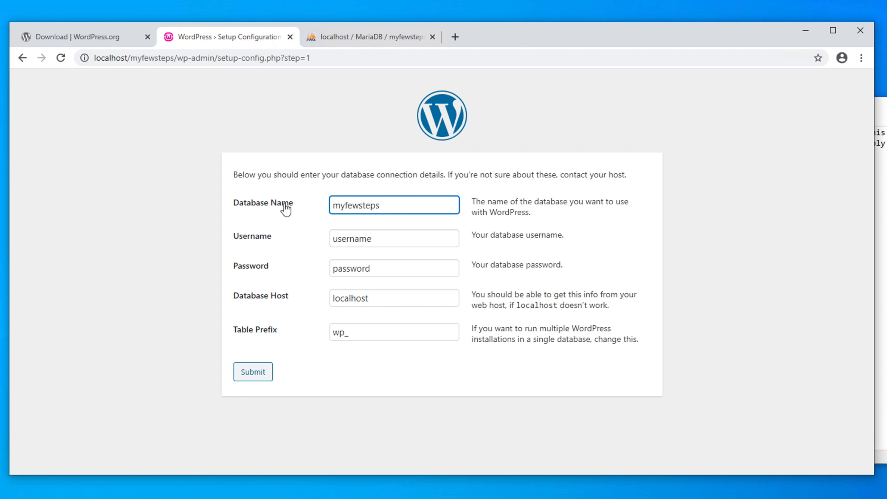
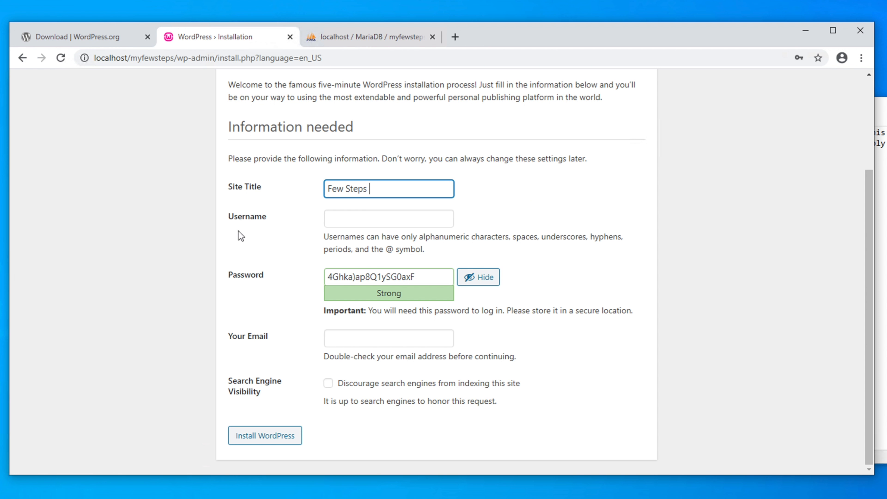
Enter admin as the username and overwrite the generated password with a new one.
{"action": "left_click", "coordinate": [345, 219]}
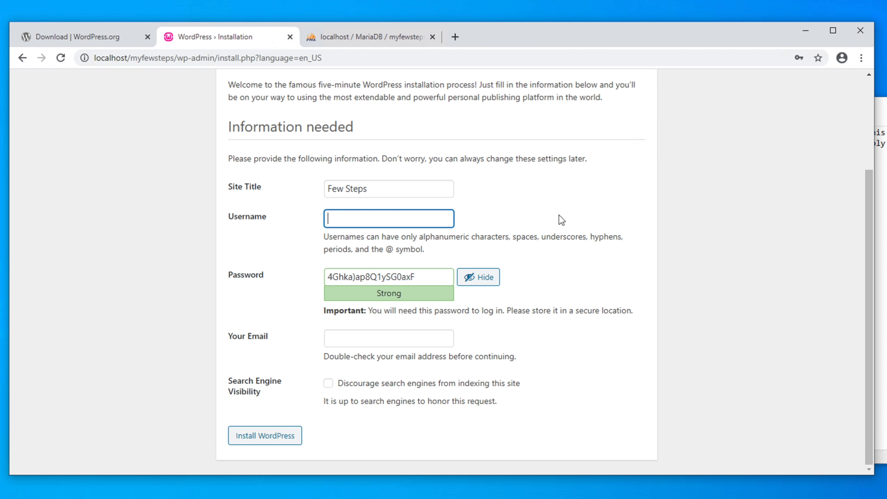
{"action": "type", "text": "admin"}
{"action": "left_click_drag", "start_coordinate": [425, 282], "coordinate": [301, 277]}
{"action": "type", "text": "abc123"}
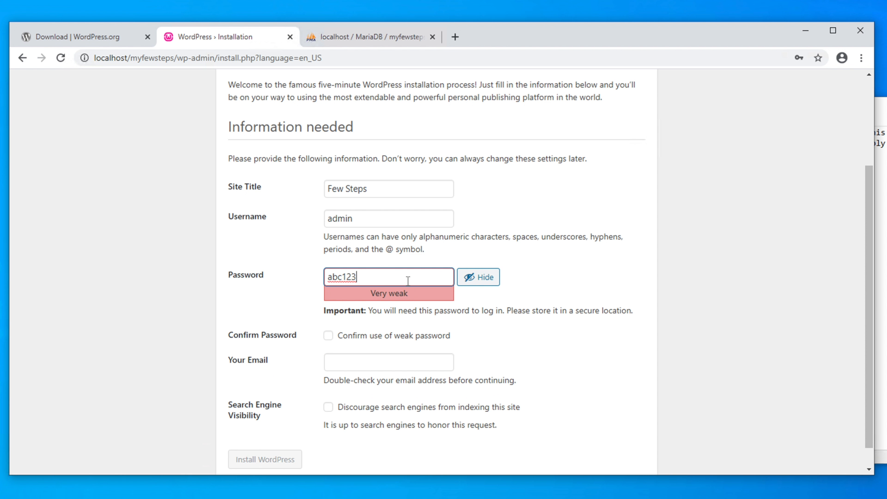
{"action": "left_click", "coordinate": [399, 251]}
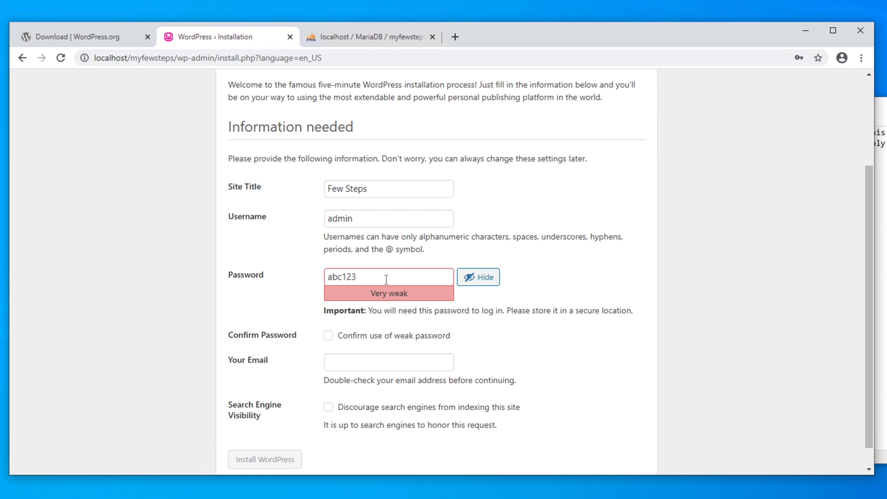
{"action": "left_click_drag", "start_coordinate": [386, 279], "coordinate": [305, 276]}
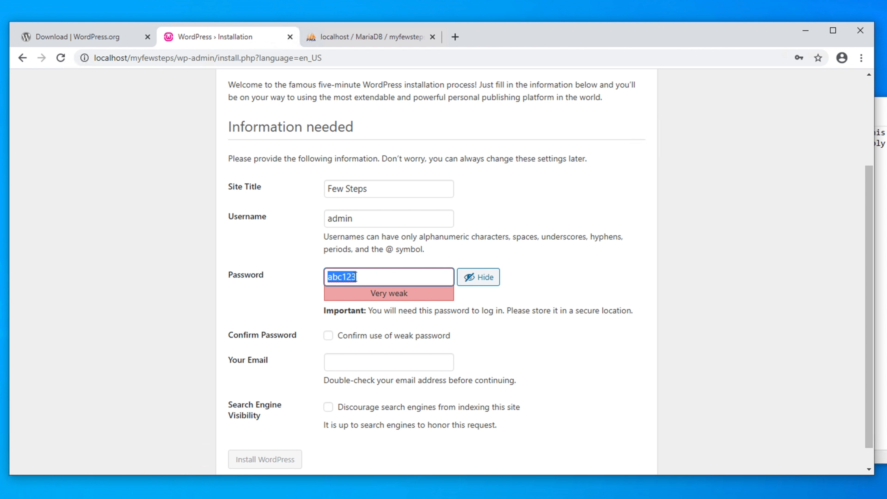
{"action": "left_click", "coordinate": [391, 282]}
Fill in the site's e-mail address in the Your Email field.
{"action": "left_click", "coordinate": [352, 359]}
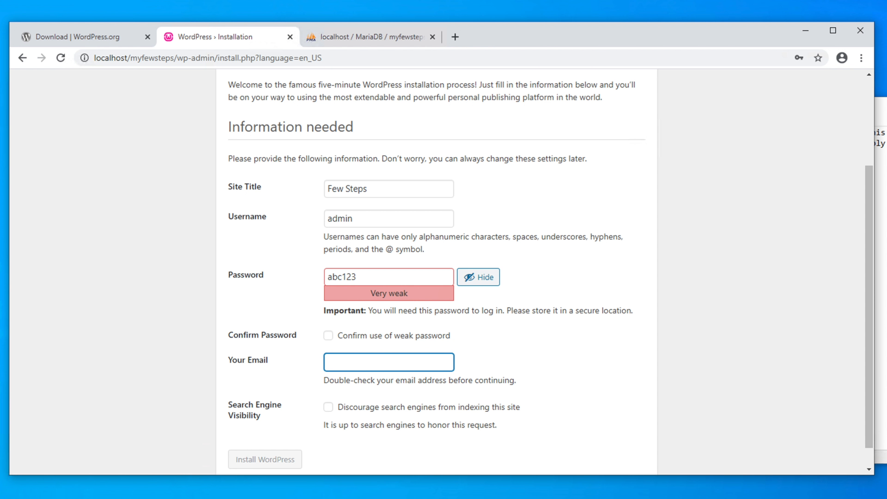
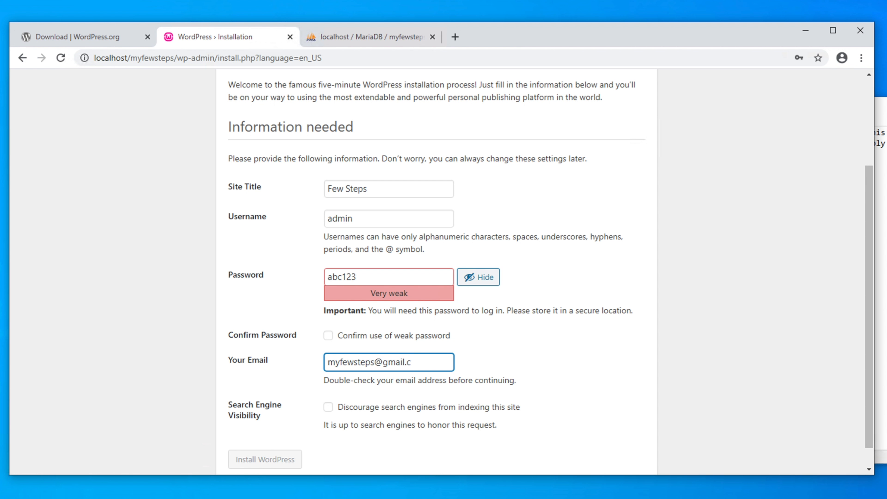
{"action": "scroll", "coordinate": [538, 338], "scroll_direction": "up", "scroll_amount": 3}
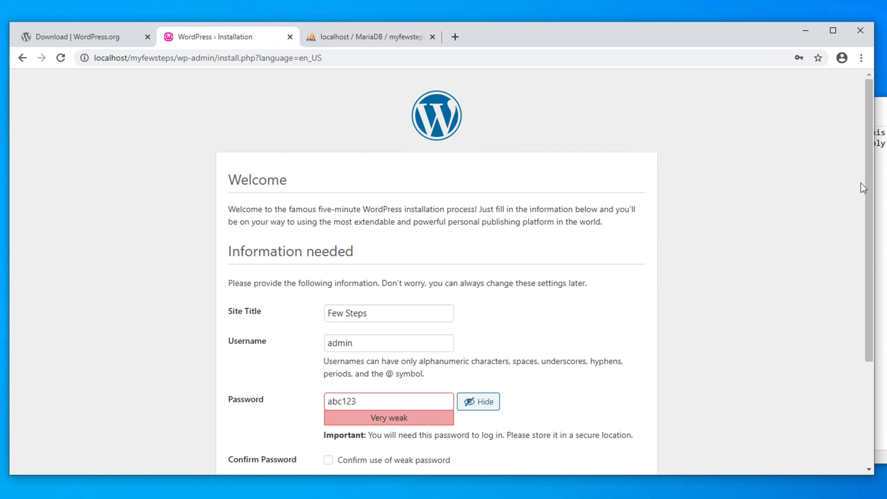
{"action": "left_click_drag", "start_coordinate": [870, 182], "coordinate": [868, 367]}
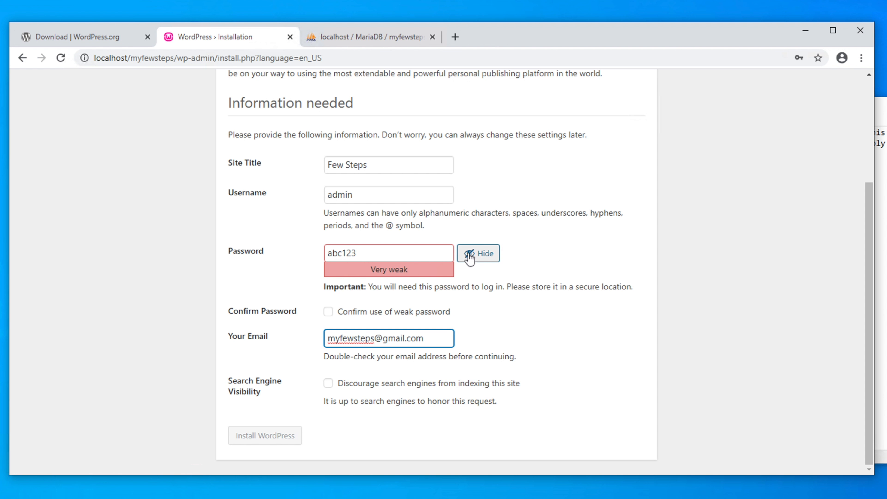
Hide the password, replace it with a stronger one, and run Install WordPress.
{"action": "left_click", "coordinate": [484, 259]}
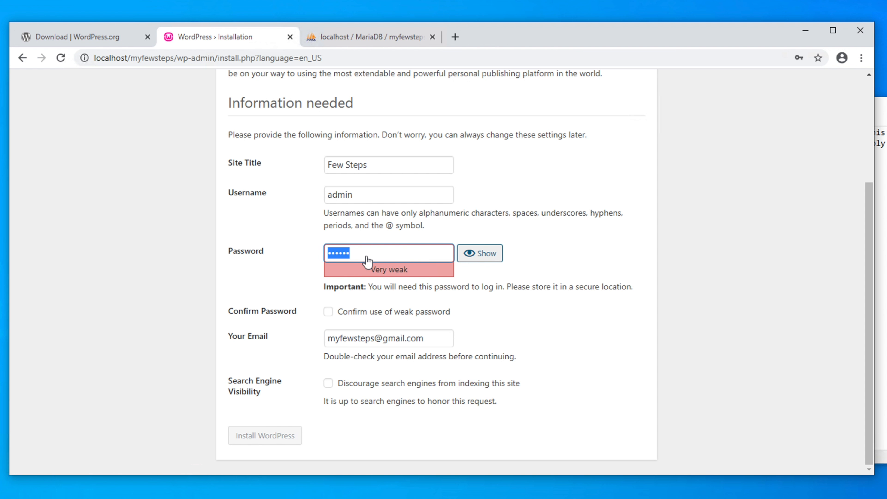
{"action": "left_click_drag", "start_coordinate": [363, 254], "coordinate": [319, 252]}
{"action": "key", "text": "BackSpace"}
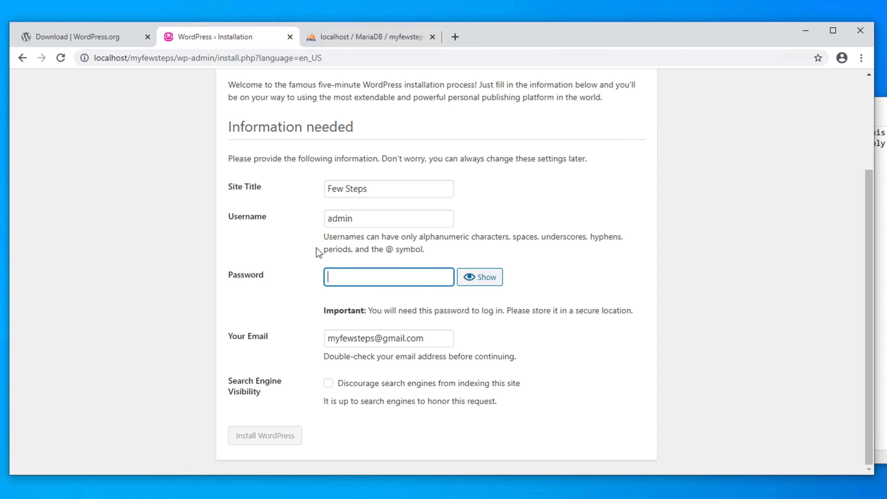
{"action": "type", "text": "1234•"}
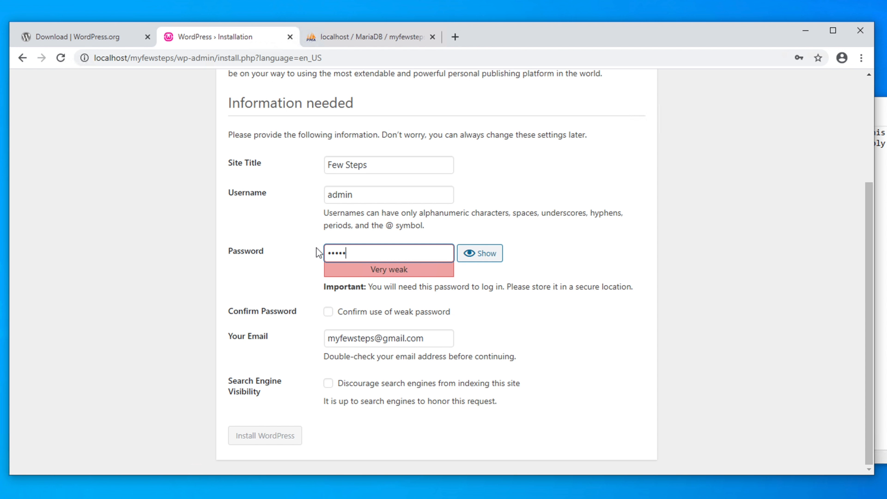
{"action": "type", "text": "•••••"}
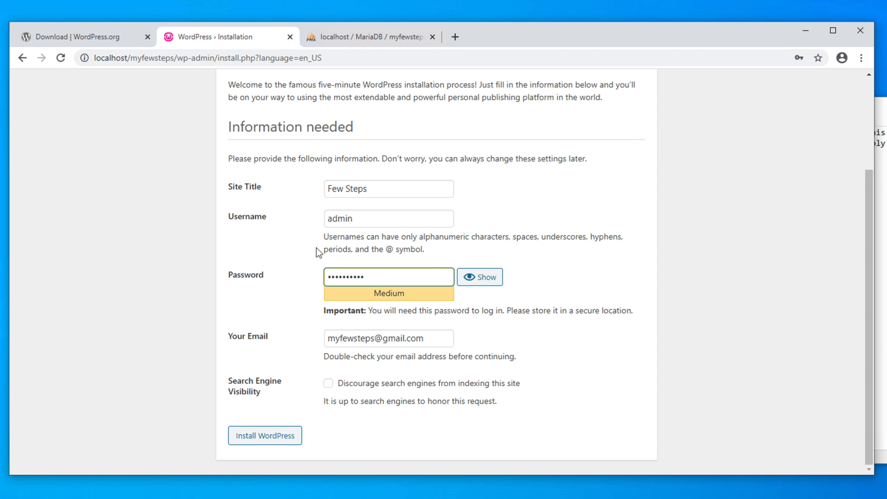
{"action": "type", "text": "••"}
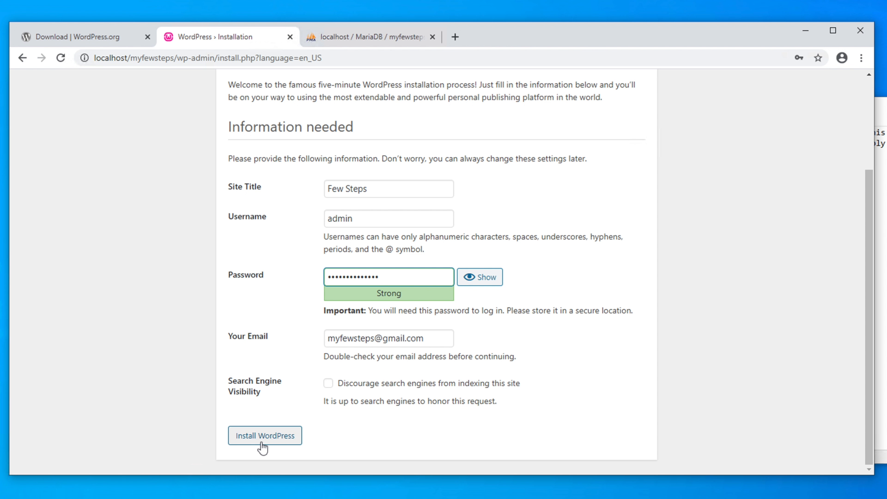
{"action": "left_click", "coordinate": [272, 440]}
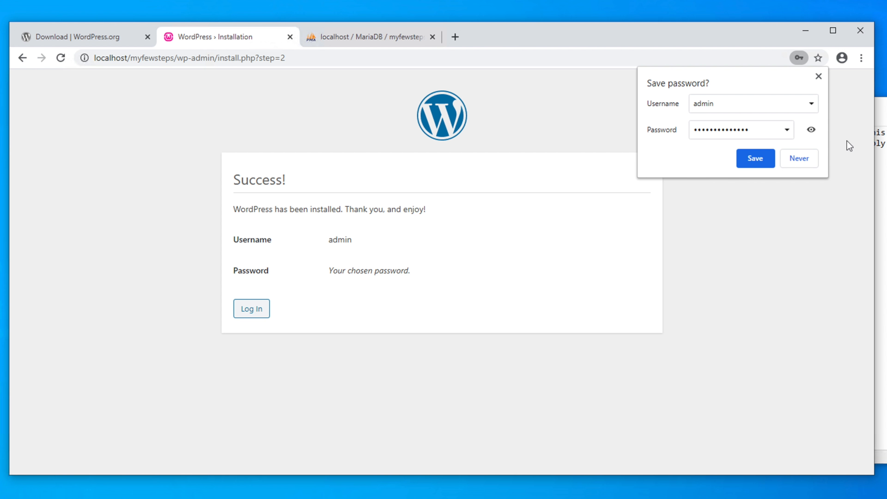
Dismiss Chrome's save-password bubble, review the Success message, and continue to the Log In page.
{"action": "left_click", "coordinate": [819, 76]}
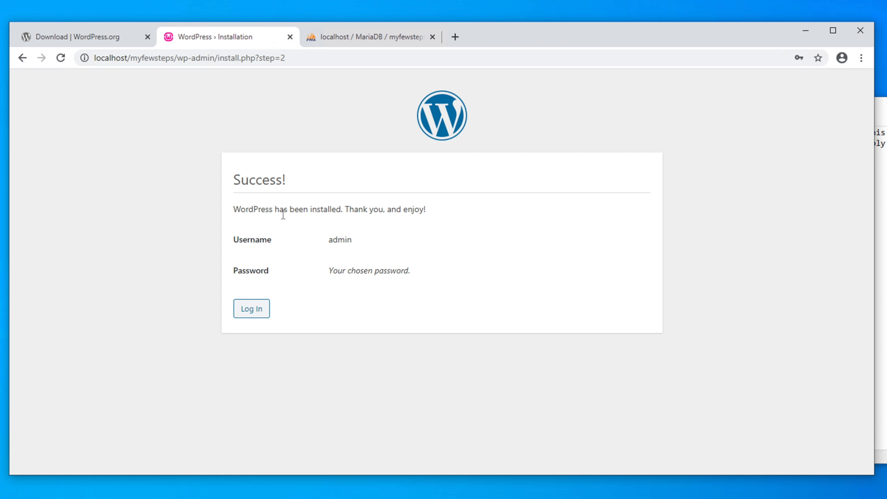
{"action": "left_click_drag", "start_coordinate": [309, 210], "coordinate": [349, 211]}
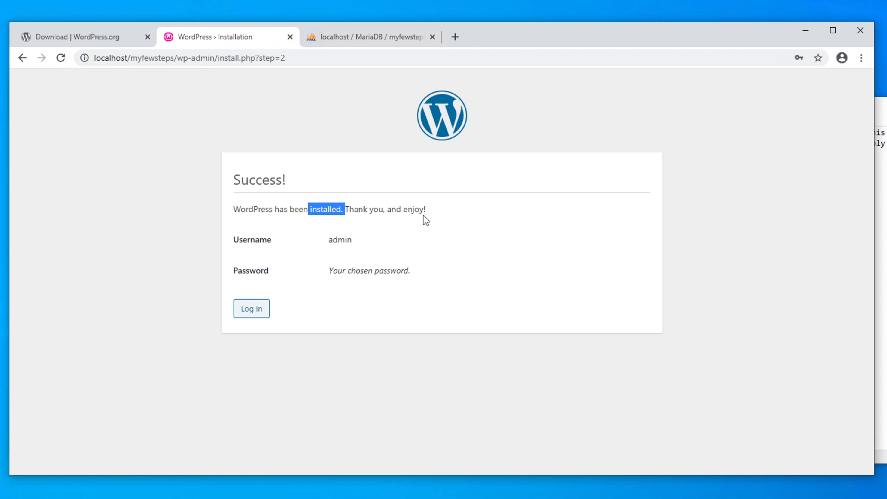
{"action": "left_click_drag", "start_coordinate": [426, 210], "coordinate": [288, 210]}
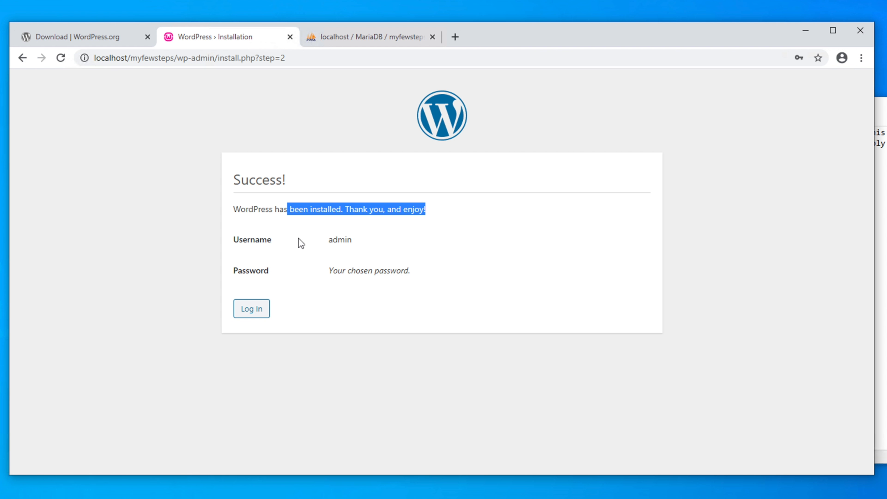
{"action": "double_click", "coordinate": [328, 241]}
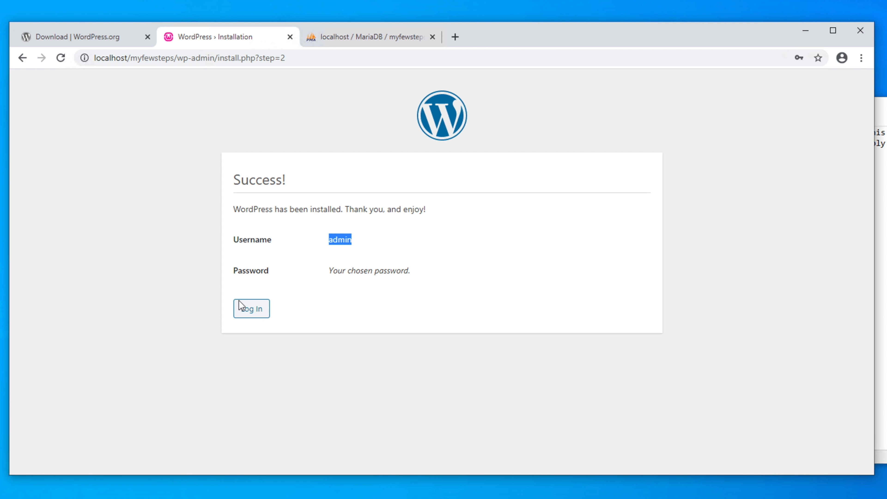
{"action": "left_click", "coordinate": [254, 313]}
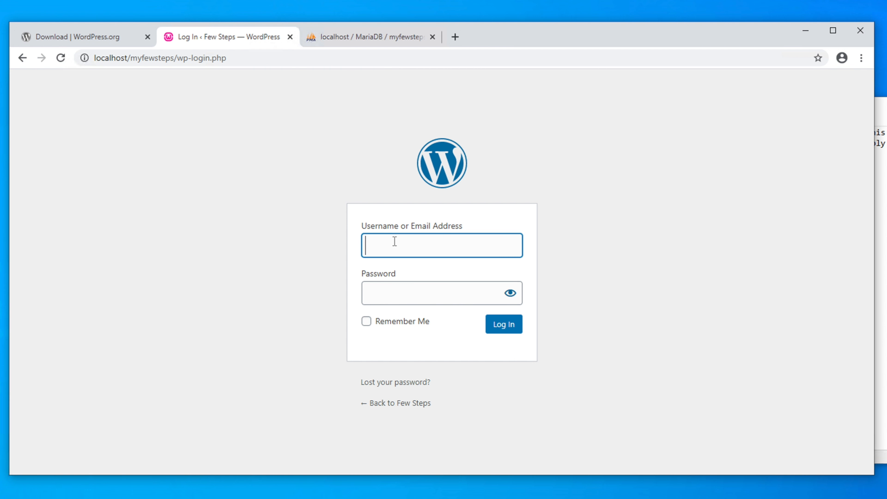
Sign in as admin with the account password and close the save-password bubble.
{"action": "type", "text": "admin"}
{"action": "left_click", "coordinate": [398, 284]}
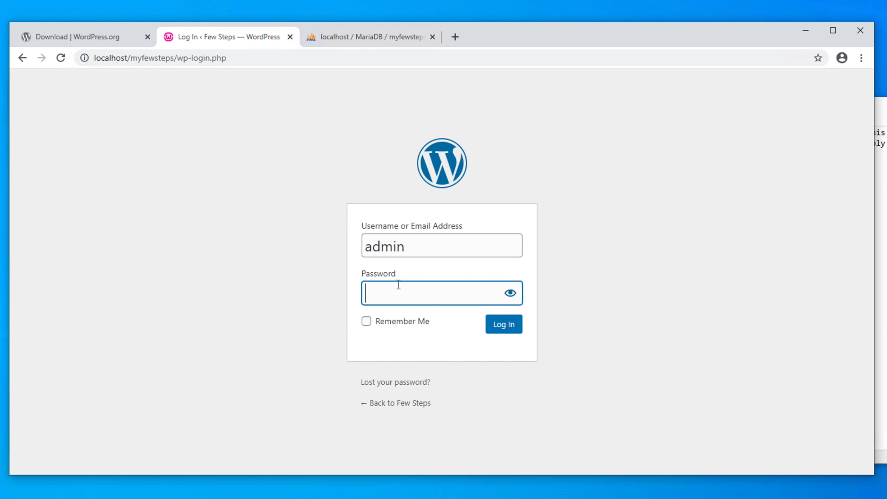
{"action": "type", "text": "admin12345678989"}
{"action": "left_click", "coordinate": [508, 326]}
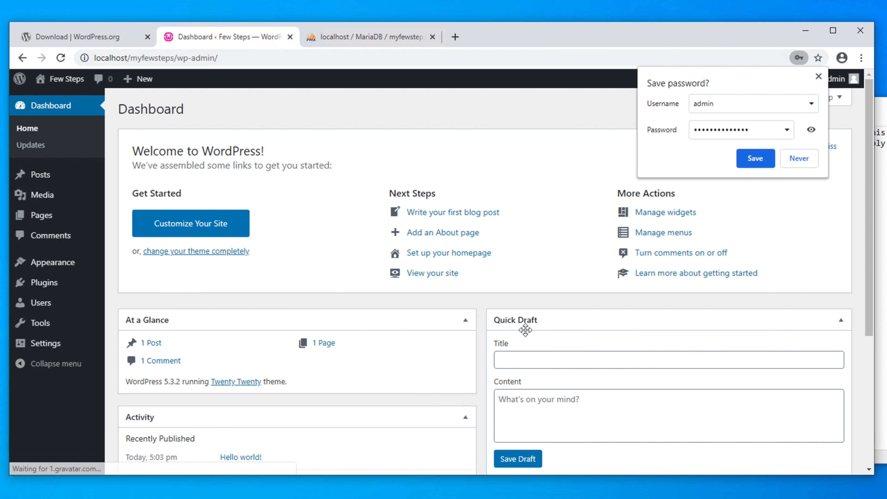
{"action": "left_click", "coordinate": [818, 76]}
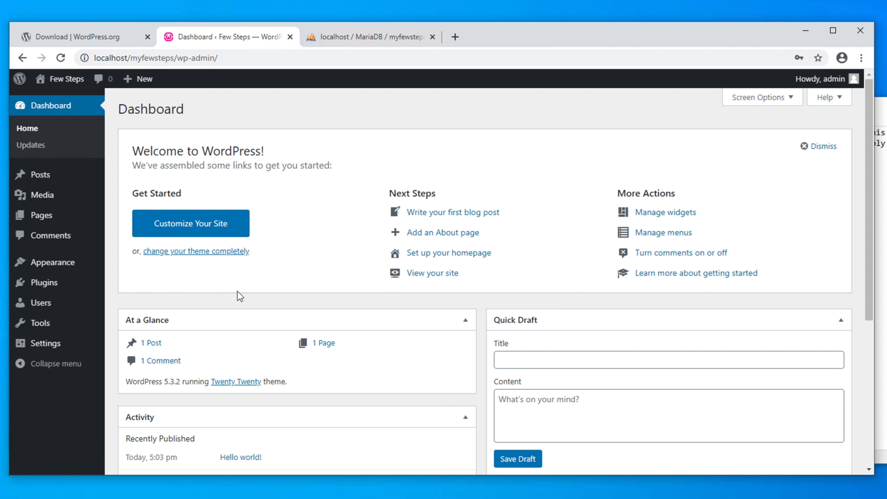
Open Visit Site from the Few Steps admin-bar menu in a new tab and switch to it.
{"action": "left_click_drag", "start_coordinate": [873, 133], "coordinate": [851, 100]}
{"action": "mouse_move", "coordinate": [61, 83]}
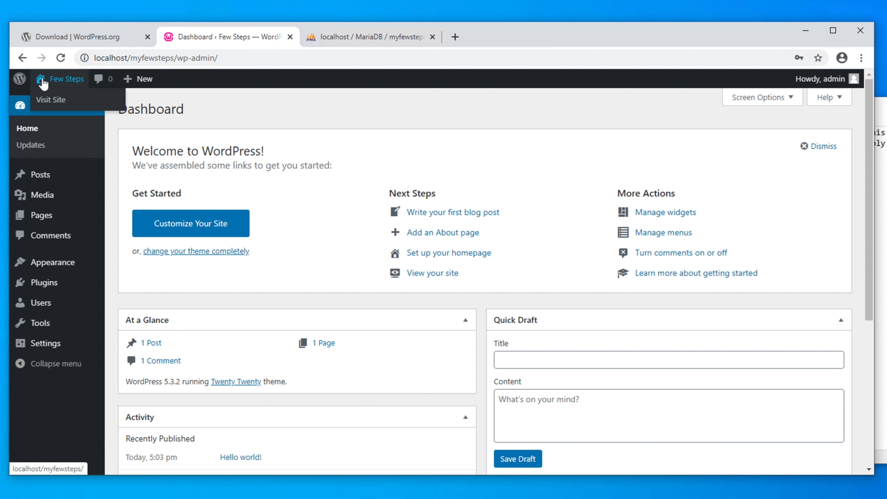
{"action": "right_click", "coordinate": [58, 101]}
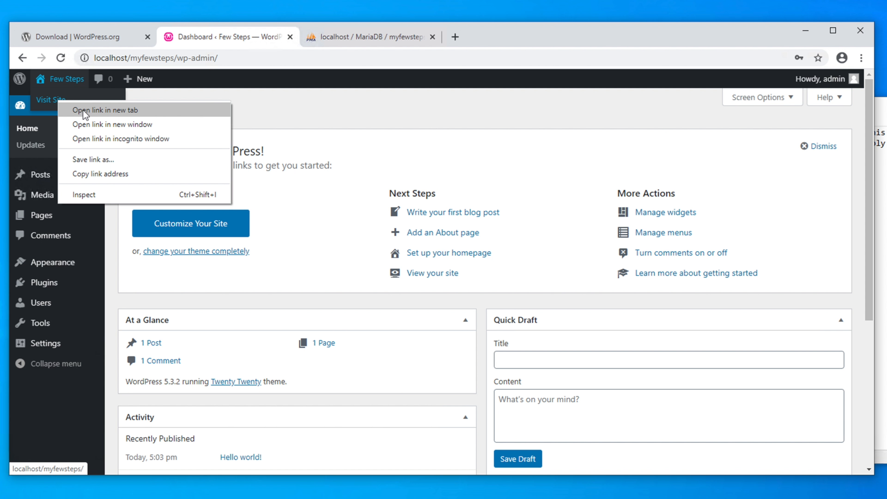
{"action": "left_click", "coordinate": [117, 111]}
{"action": "left_click", "coordinate": [358, 38]}
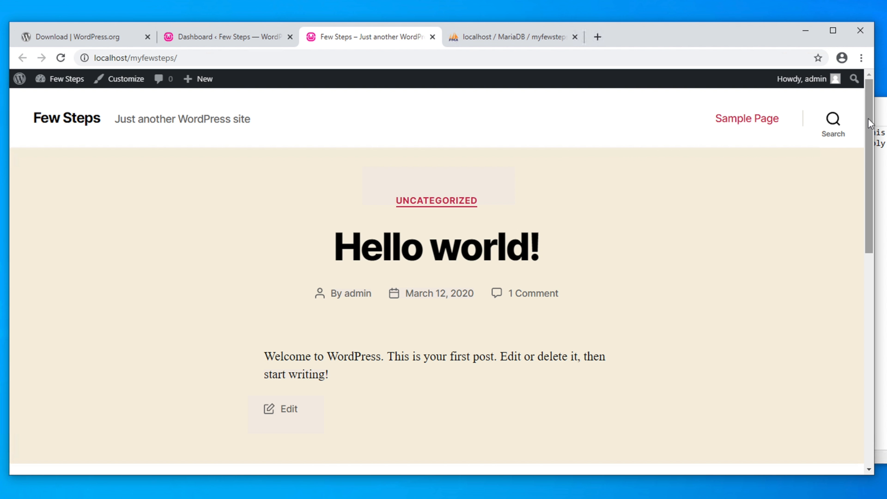
Log out through the Howdy, admin menu.
{"action": "left_click_drag", "start_coordinate": [869, 120], "coordinate": [816, 79]}
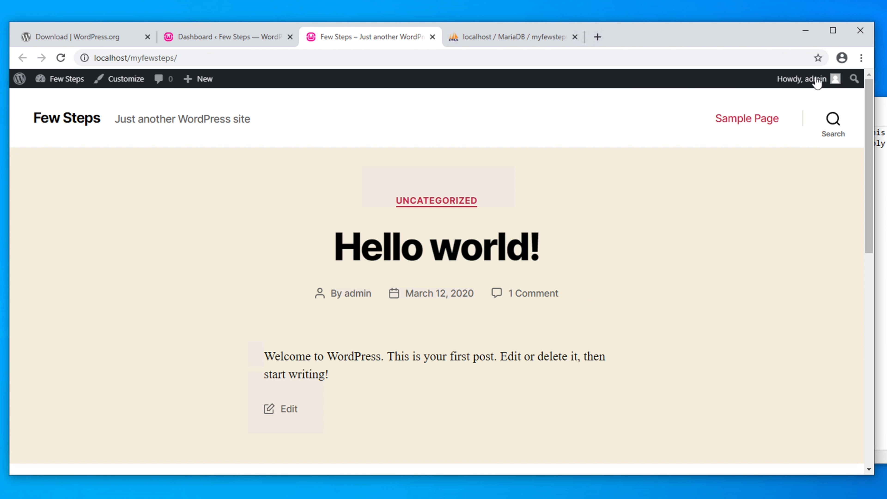
{"action": "mouse_move", "coordinate": [795, 88]}
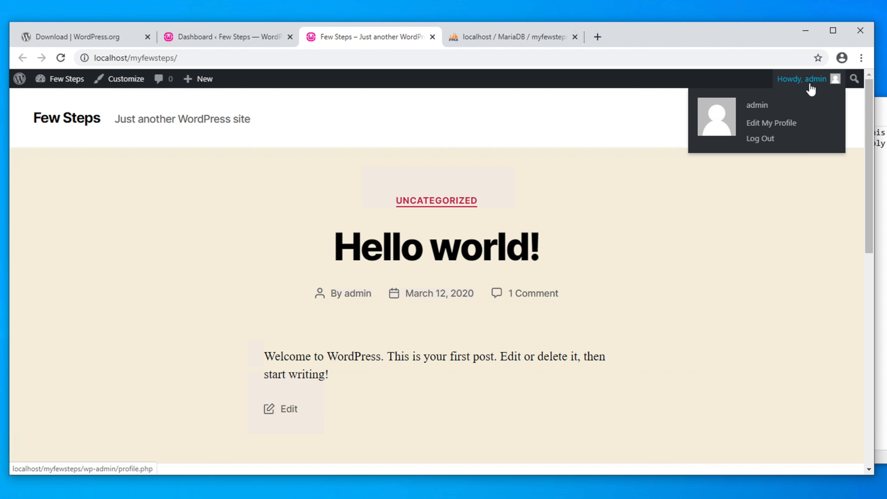
{"action": "left_click", "coordinate": [761, 140]}
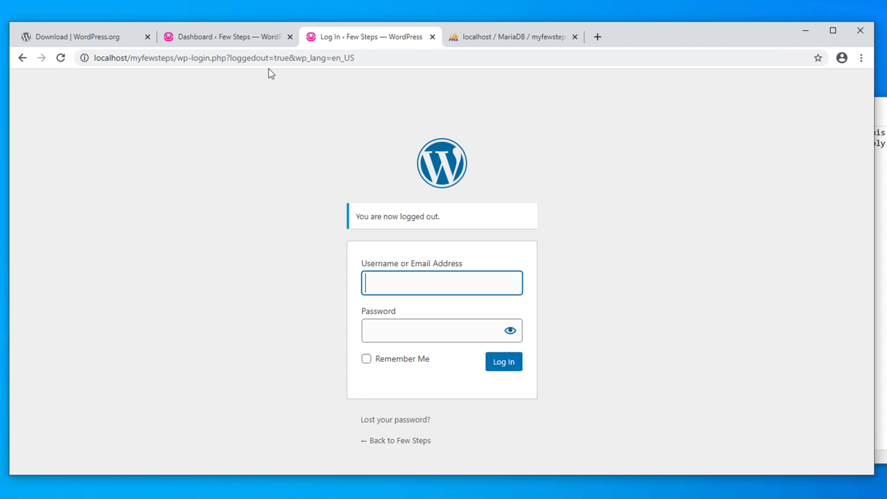
Remove wp-login.php from the address to load localhost/myfewsteps and scroll the homepage.
{"action": "left_click_drag", "start_coordinate": [177, 58], "coordinate": [444, 58]}
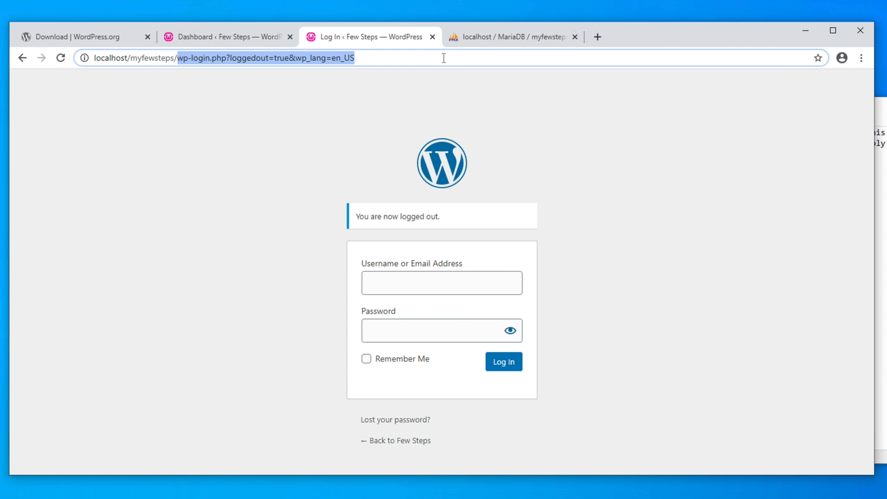
{"action": "key", "text": "BackSpace"}
{"action": "key", "text": "Return"}
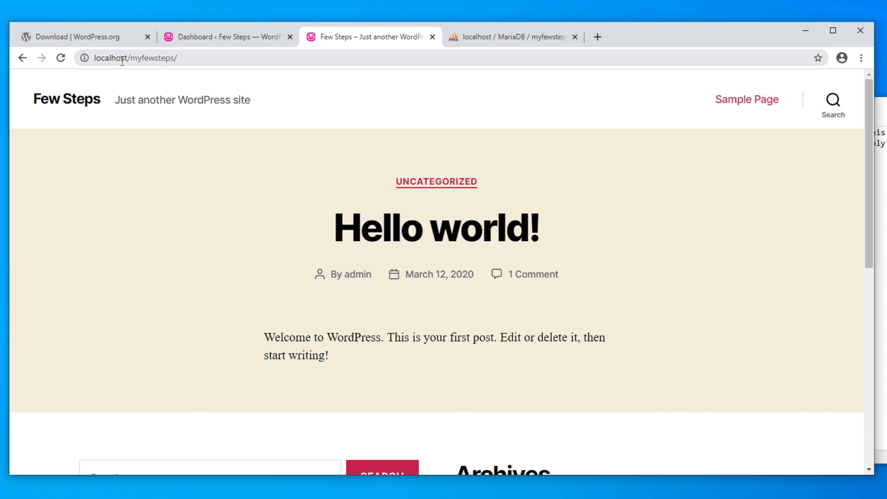
{"action": "left_click_drag", "start_coordinate": [129, 59], "coordinate": [84, 58]}
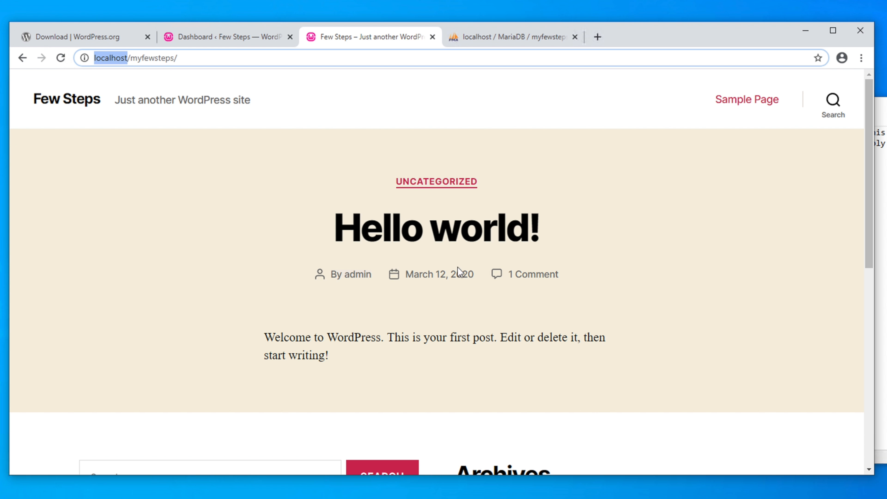
{"action": "left_click_drag", "start_coordinate": [864, 151], "coordinate": [866, 80]}
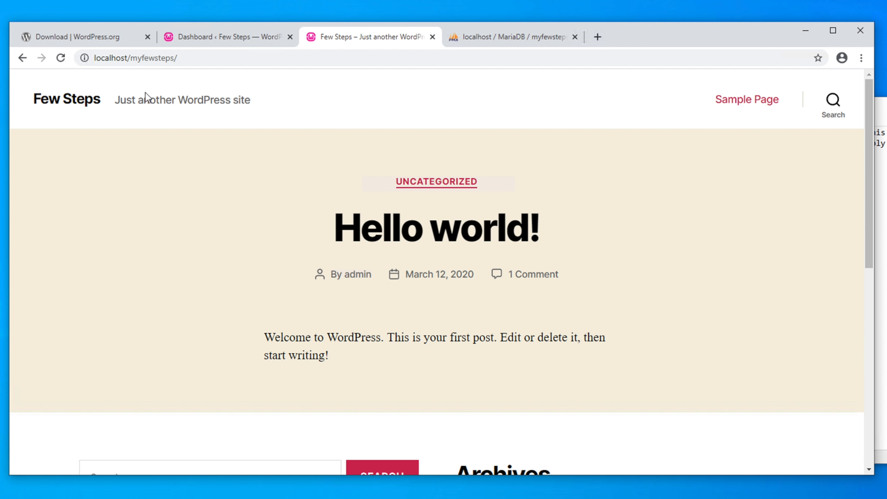
{"action": "left_click_drag", "start_coordinate": [189, 58], "coordinate": [55, 59]}
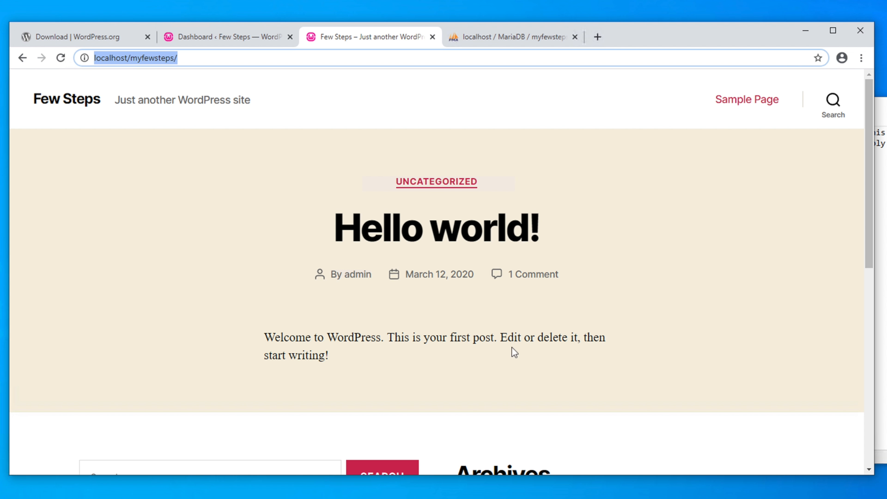
{"action": "left_click", "coordinate": [864, 304]}
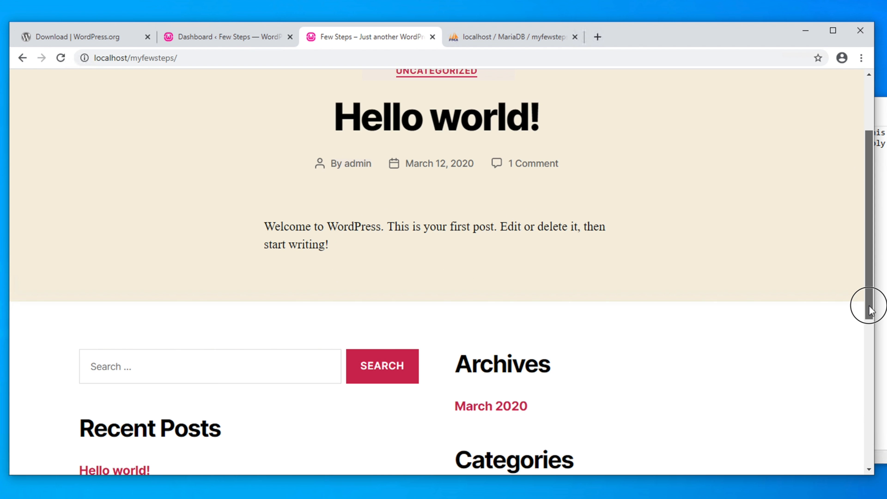
{"action": "left_click_drag", "start_coordinate": [866, 309], "coordinate": [866, 105]}
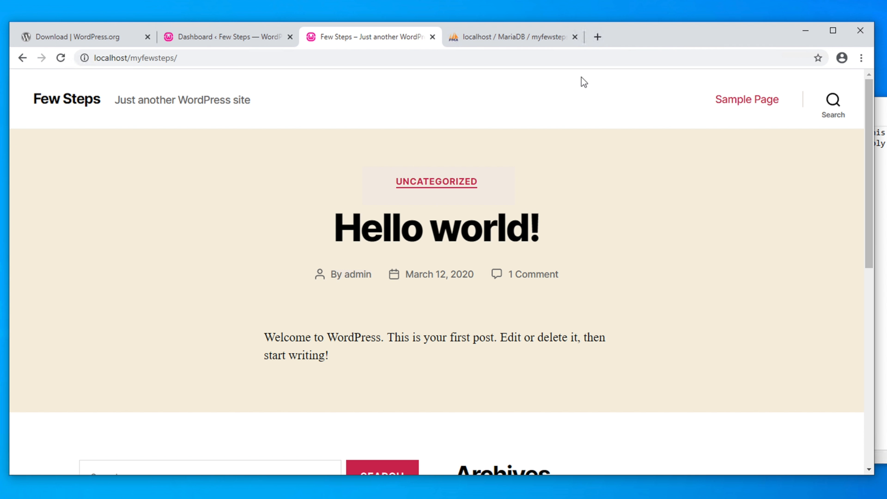
{"action": "left_click", "coordinate": [598, 37]}
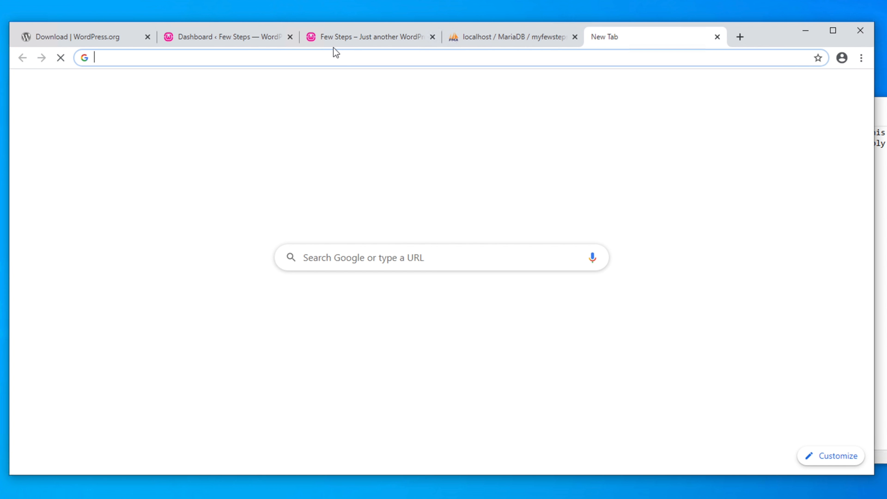
Paste localhost/myfewsteps/wp-admin/ into the new tab's address bar and reload to reach the login page.
{"action": "right_click", "coordinate": [279, 59]}
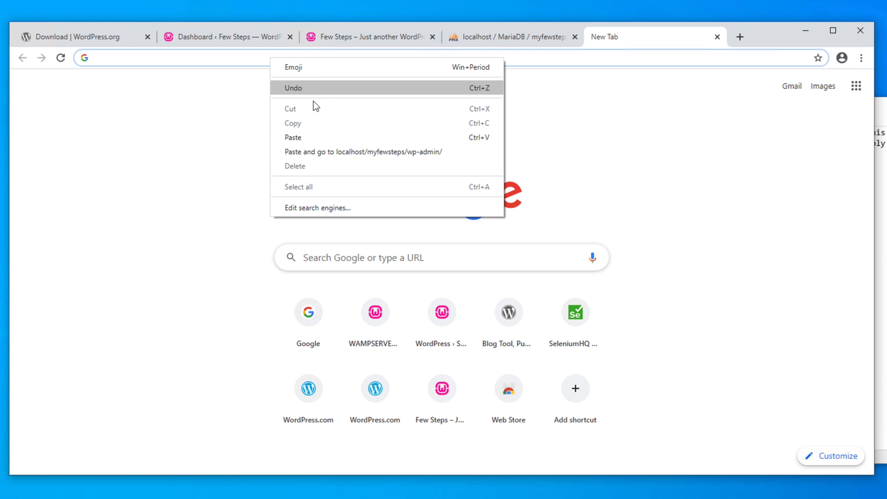
{"action": "left_click", "coordinate": [367, 154]}
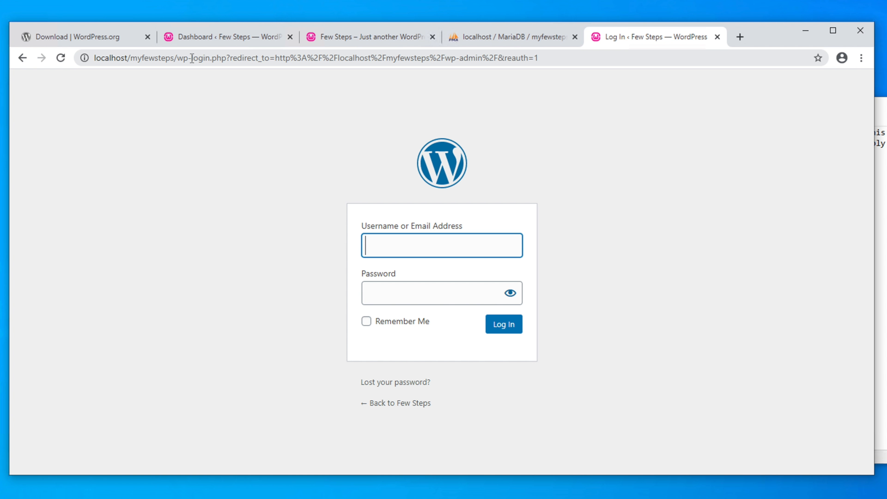
{"action": "left_click", "coordinate": [539, 58]}
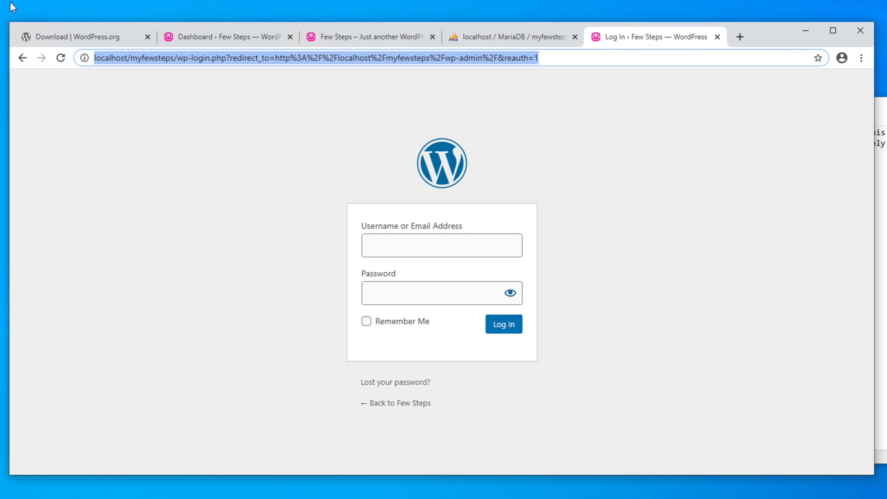
{"action": "type", "text": "http://localhost/myfewsteps/wp-admin/"}
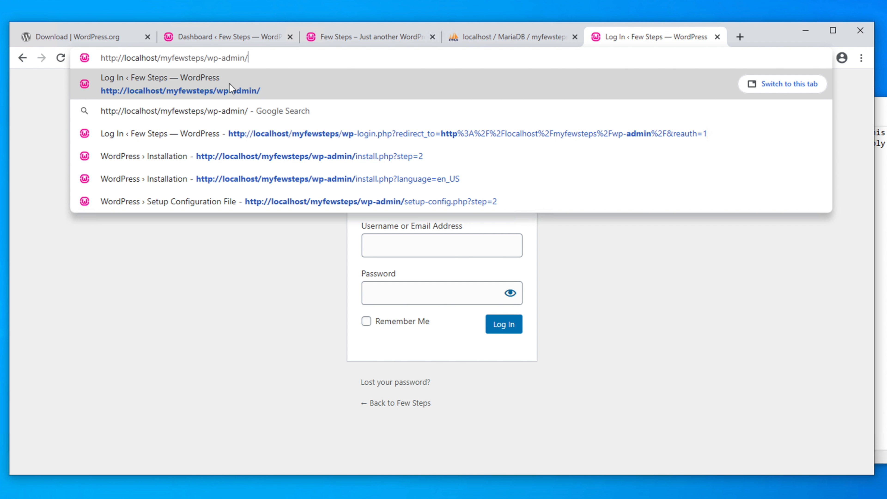
{"action": "left_click", "coordinate": [256, 87]}
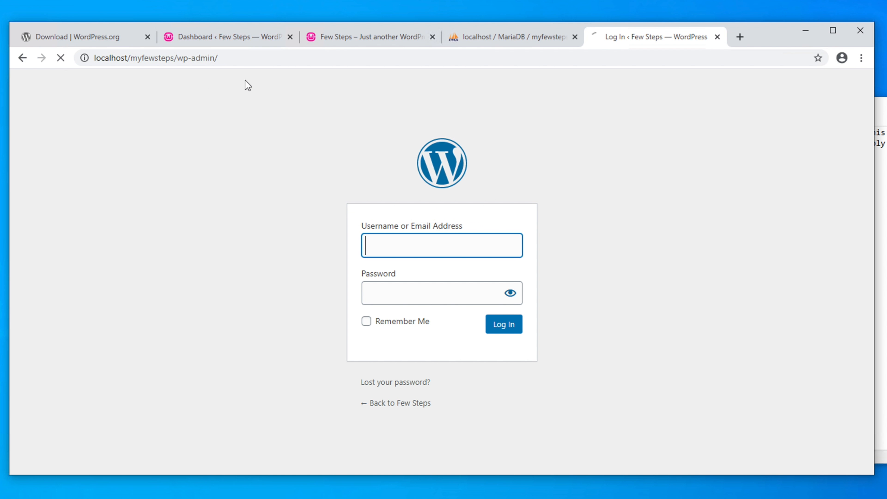